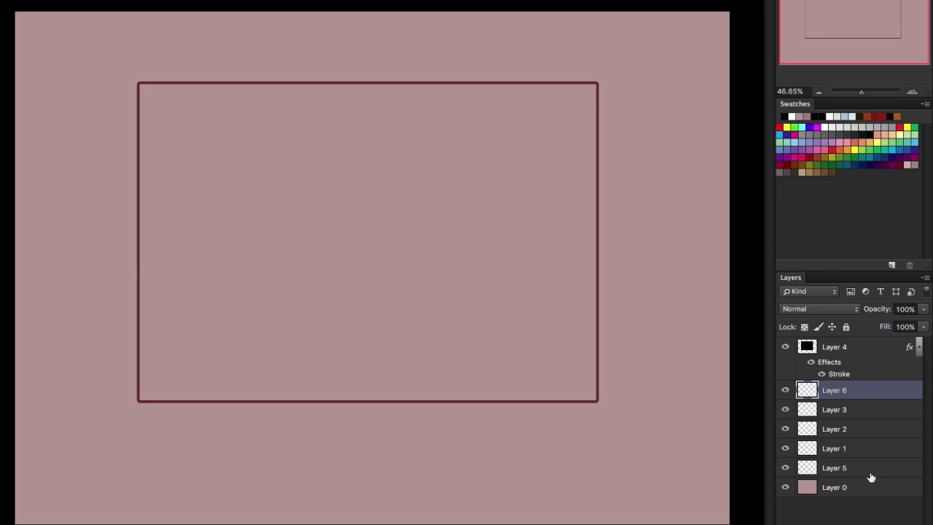
Delete Layers 1, 2, 3 and 5 between Layer 6 and Layer 0
{"action": "left_click", "coordinate": [869, 470]}
{"action": "key", "text": "Delete"}
{"action": "key", "text": "Delete"}
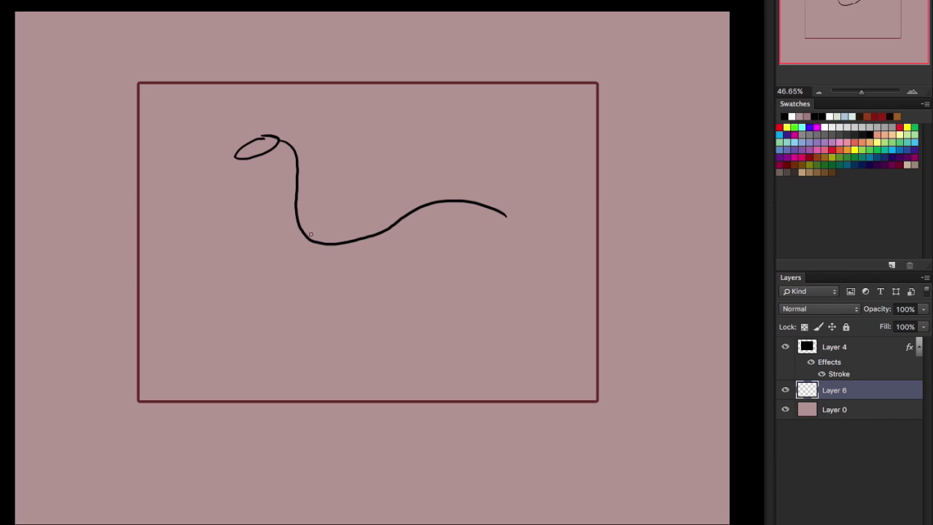
Add a raised wing with inner contours, a front leg and a hind leg to the dragon gesture line inside the frame
{"action": "mouse_move", "coordinate": [310, 233]}
{"action": "left_mouse_down"}
{"action": "mouse_move", "coordinate": [329, 166]}
{"action": "mouse_move", "coordinate": [447, 116]}
{"action": "left_mouse_up"}
{"action": "mouse_move", "coordinate": [331, 162]}
{"action": "left_mouse_down"}
{"action": "mouse_move", "coordinate": [367, 200]}
{"action": "mouse_move", "coordinate": [346, 209]}
{"action": "left_mouse_up"}
{"action": "left_click_drag", "start_coordinate": [305, 235], "coordinate": [309, 334]}
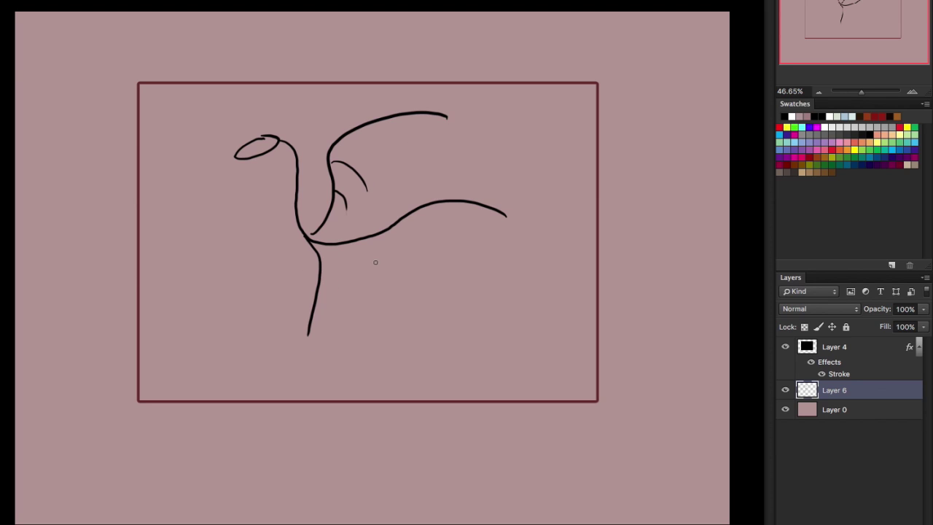
{"action": "left_click_drag", "start_coordinate": [399, 221], "coordinate": [405, 321]}
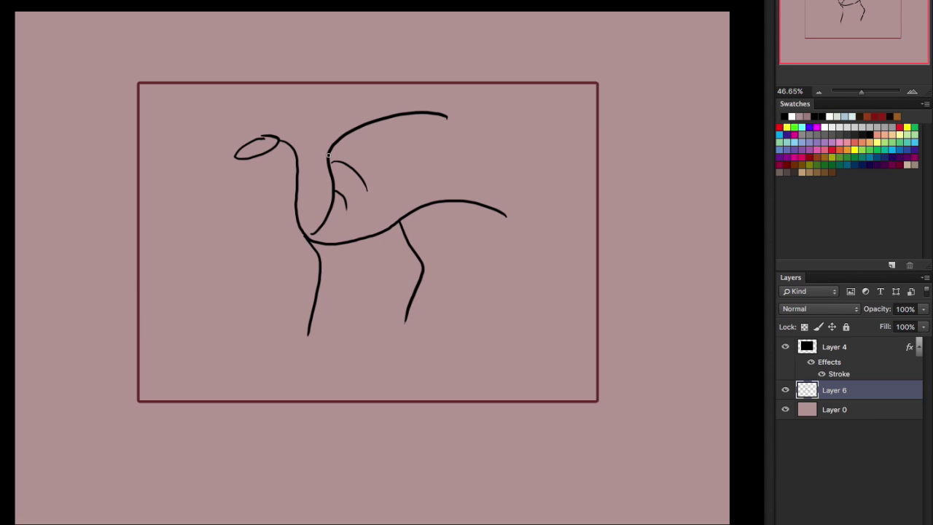
{"action": "left_click_drag", "start_coordinate": [328, 155], "coordinate": [400, 139]}
{"action": "mouse_move", "coordinate": [446, 116]}
{"action": "left_mouse_down"}
{"action": "mouse_move", "coordinate": [398, 138]}
{"action": "mouse_move", "coordinate": [370, 193]}
{"action": "mouse_move", "coordinate": [343, 219]}
{"action": "mouse_move", "coordinate": [362, 237]}
{"action": "left_mouse_up"}
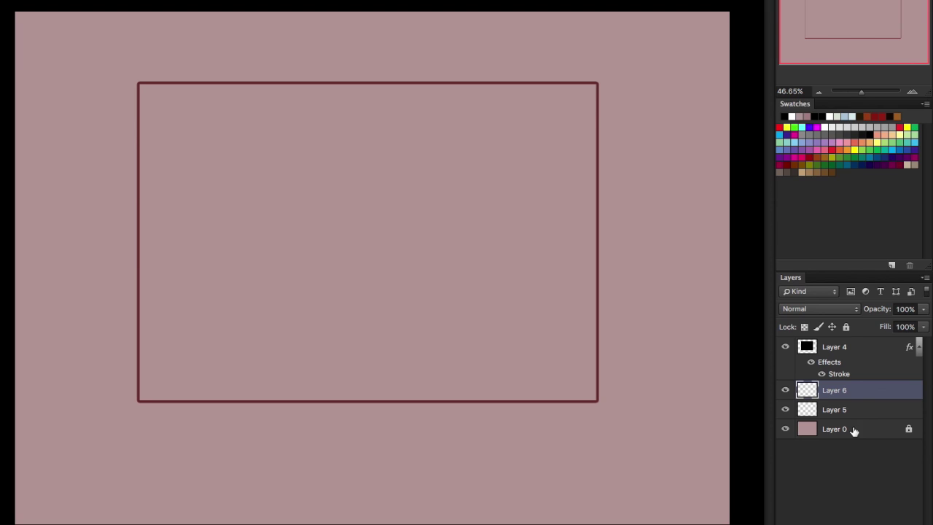
Sketch a box-shaped room inside the frame, with a back wall rectangle joined to the frame's corners by four perspective lines
{"action": "mouse_move", "coordinate": [139, 84]}
{"action": "left_mouse_down"}
{"action": "mouse_move", "coordinate": [161, 101]}
{"action": "mouse_move", "coordinate": [264, 307]}
{"action": "left_mouse_up"}
{"action": "left_click_drag", "start_coordinate": [247, 178], "coordinate": [420, 188]}
{"action": "left_click_drag", "start_coordinate": [267, 306], "coordinate": [478, 303]}
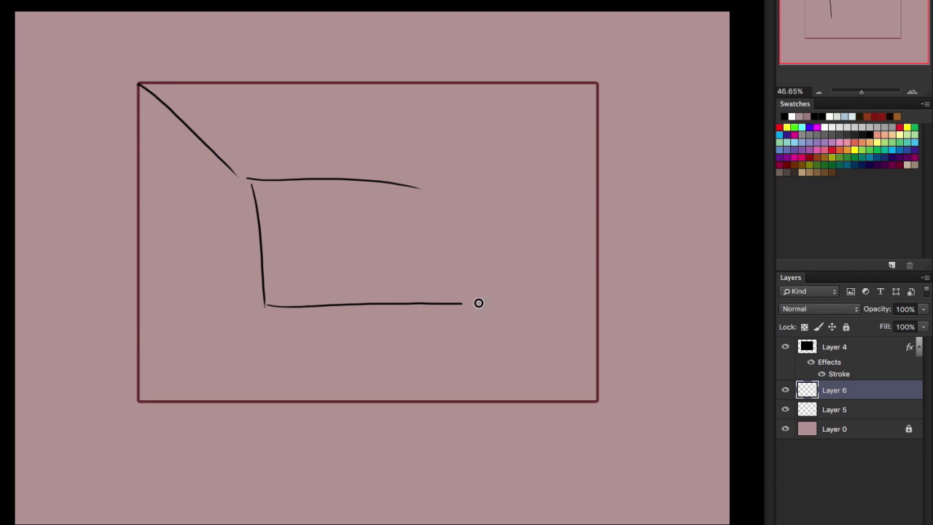
{"action": "mouse_move", "coordinate": [438, 188]}
{"action": "left_mouse_down"}
{"action": "mouse_move", "coordinate": [457, 309]}
{"action": "mouse_move", "coordinate": [594, 78]}
{"action": "left_mouse_up"}
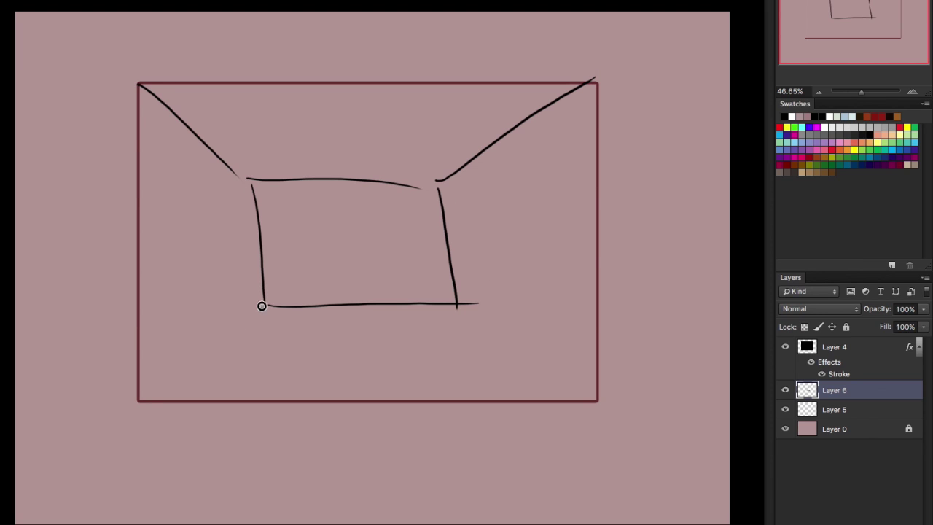
{"action": "left_click_drag", "start_coordinate": [264, 305], "coordinate": [146, 391]}
{"action": "left_click_drag", "start_coordinate": [457, 303], "coordinate": [605, 385]}
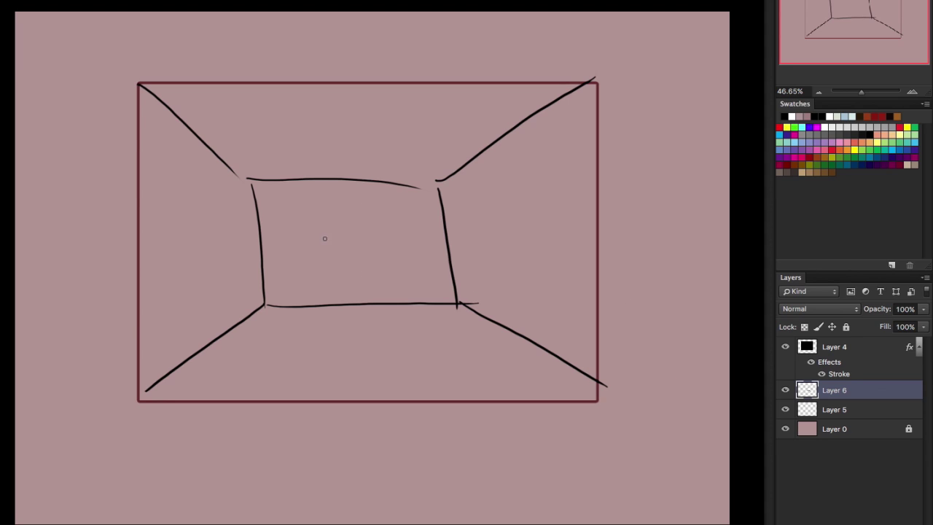
Draw mountains with hatching and a cloud on the back wall, plus two clouds on the ceiling plane
{"action": "mouse_move", "coordinate": [256, 182]}
{"action": "left_mouse_down"}
{"action": "mouse_move", "coordinate": [260, 208]}
{"action": "mouse_move", "coordinate": [297, 201]}
{"action": "mouse_move", "coordinate": [283, 227]}
{"action": "mouse_move", "coordinate": [330, 268]}
{"action": "mouse_move", "coordinate": [372, 253]}
{"action": "mouse_move", "coordinate": [400, 277]}
{"action": "mouse_move", "coordinate": [432, 270]}
{"action": "mouse_move", "coordinate": [456, 285]}
{"action": "left_mouse_up"}
{"action": "left_click_drag", "start_coordinate": [263, 300], "coordinate": [297, 304]}
{"action": "mouse_move", "coordinate": [360, 211]}
{"action": "left_mouse_down"}
{"action": "mouse_move", "coordinate": [368, 227]}
{"action": "mouse_move", "coordinate": [380, 212]}
{"action": "mouse_move", "coordinate": [357, 211]}
{"action": "left_mouse_up"}
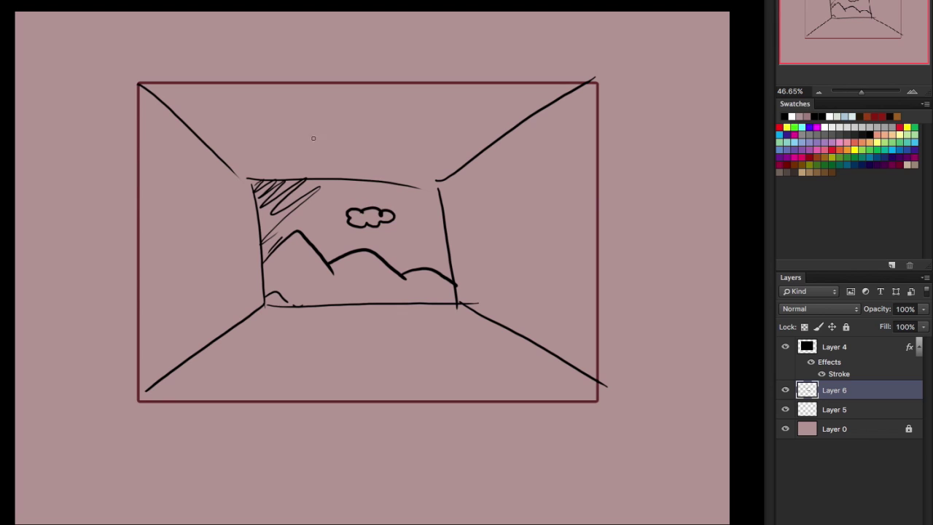
{"action": "mouse_move", "coordinate": [253, 108]}
{"action": "left_mouse_down"}
{"action": "mouse_move", "coordinate": [246, 120]}
{"action": "mouse_move", "coordinate": [277, 125]}
{"action": "mouse_move", "coordinate": [286, 104]}
{"action": "mouse_move", "coordinate": [280, 125]}
{"action": "left_mouse_up"}
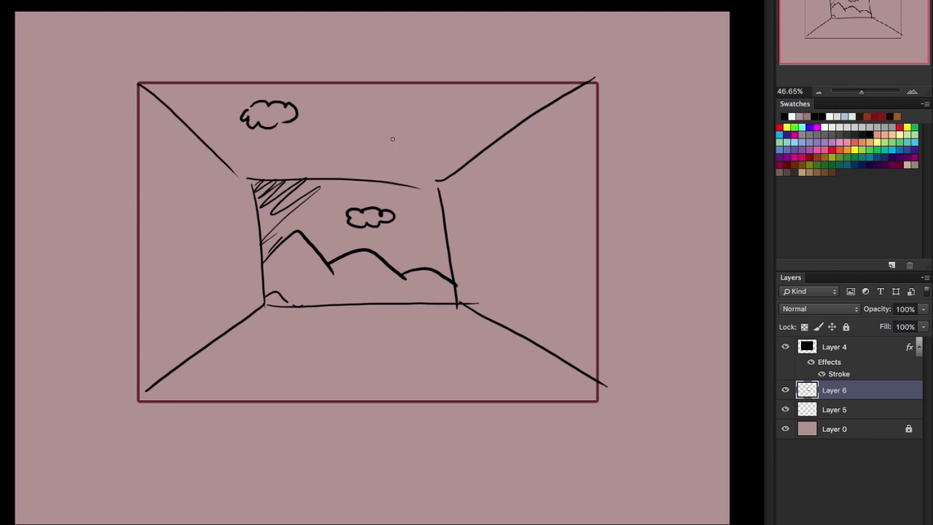
{"action": "mouse_move", "coordinate": [381, 139]}
{"action": "left_mouse_down"}
{"action": "mouse_move", "coordinate": [413, 150]}
{"action": "mouse_move", "coordinate": [419, 134]}
{"action": "mouse_move", "coordinate": [382, 136]}
{"action": "left_mouse_up"}
Draw a round-topped tree on the left side plane and a grass tuft on the floor plane
{"action": "left_click_drag", "start_coordinate": [181, 260], "coordinate": [182, 352]}
{"action": "mouse_move", "coordinate": [192, 260]}
{"action": "left_mouse_down"}
{"action": "mouse_move", "coordinate": [197, 331]}
{"action": "mouse_move", "coordinate": [152, 236]}
{"action": "mouse_move", "coordinate": [213, 220]}
{"action": "mouse_move", "coordinate": [181, 260]}
{"action": "left_mouse_up"}
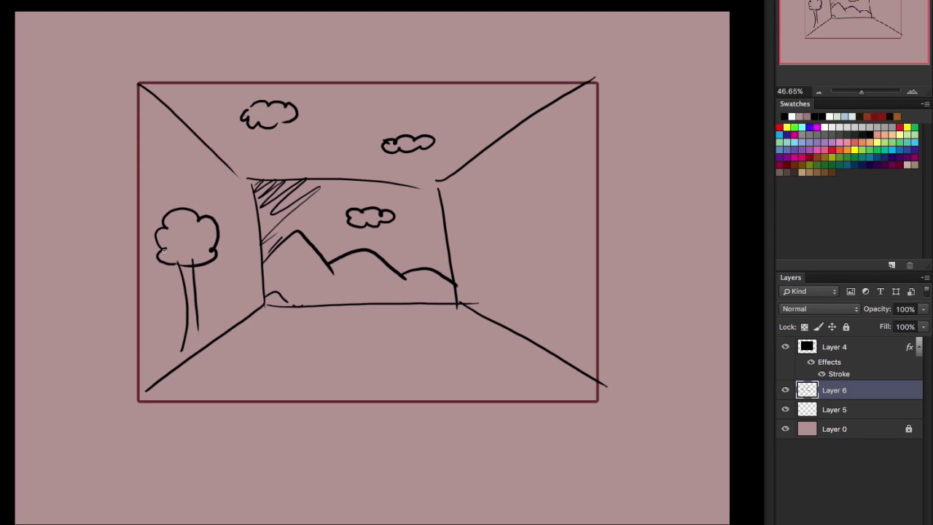
{"action": "mouse_move", "coordinate": [222, 372]}
{"action": "left_mouse_down"}
{"action": "mouse_move", "coordinate": [243, 361]}
{"action": "mouse_move", "coordinate": [270, 376]}
{"action": "left_mouse_up"}
Draw a tall plant with three pointed leaves in the right foreground and fill it with black strokes
{"action": "left_click_drag", "start_coordinate": [442, 389], "coordinate": [438, 332]}
{"action": "mouse_move", "coordinate": [460, 389]}
{"action": "left_mouse_down"}
{"action": "mouse_move", "coordinate": [459, 328]}
{"action": "mouse_move", "coordinate": [399, 211]}
{"action": "mouse_move", "coordinate": [462, 330]}
{"action": "left_mouse_up"}
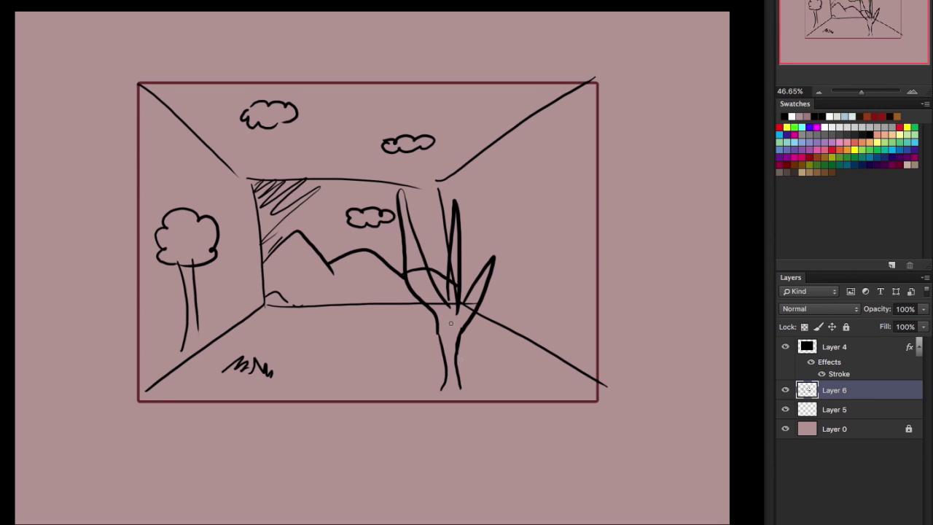
{"action": "mouse_move", "coordinate": [403, 194]}
{"action": "left_mouse_down"}
{"action": "mouse_move", "coordinate": [401, 186]}
{"action": "mouse_move", "coordinate": [446, 385]}
{"action": "mouse_move", "coordinate": [453, 244]}
{"action": "mouse_move", "coordinate": [454, 306]}
{"action": "mouse_move", "coordinate": [486, 277]}
{"action": "mouse_move", "coordinate": [448, 385]}
{"action": "mouse_move", "coordinate": [466, 387]}
{"action": "left_mouse_up"}
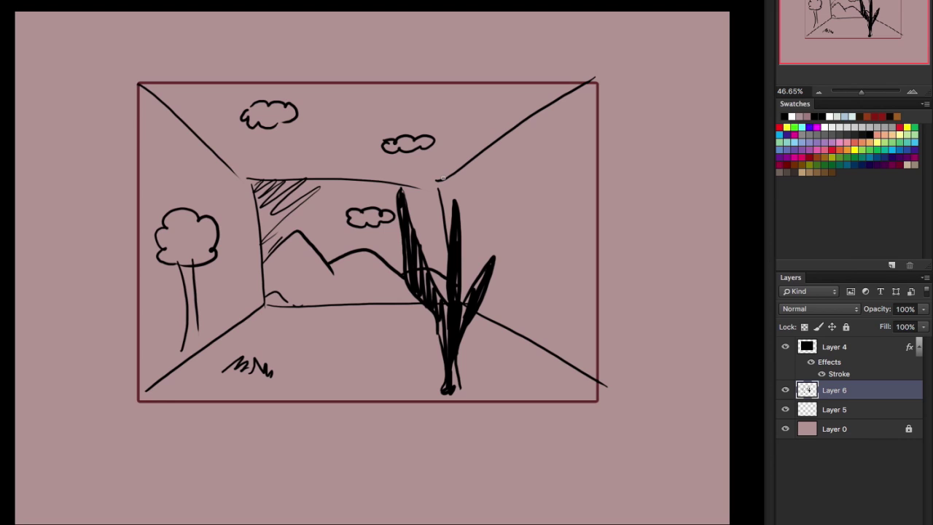
On a new layer, sketch a small side-view dragon with wing, legs and tail below the frame's lower left corner
{"action": "key", "text": "alt+shift+super+n"}
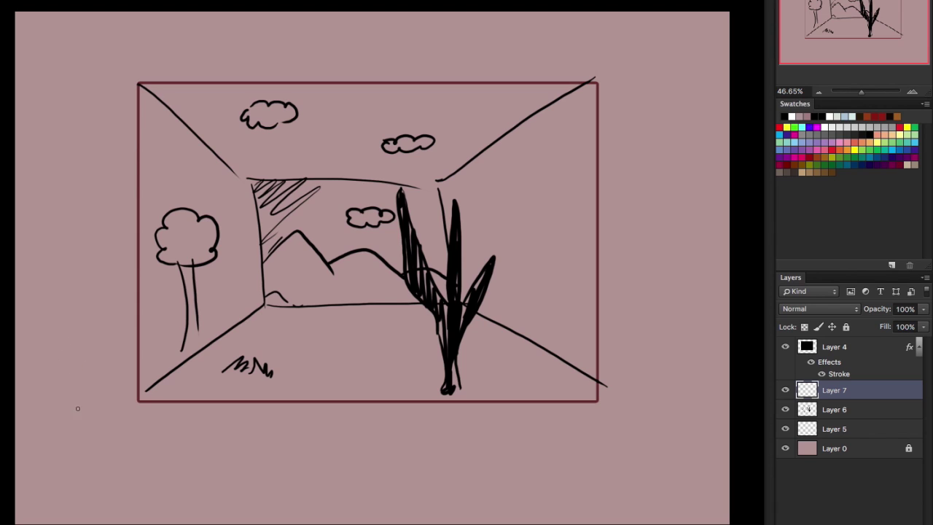
{"action": "mouse_move", "coordinate": [75, 440]}
{"action": "left_mouse_down"}
{"action": "mouse_move", "coordinate": [81, 470]}
{"action": "mouse_move", "coordinate": [78, 438]}
{"action": "mouse_move", "coordinate": [88, 457]}
{"action": "mouse_move", "coordinate": [92, 442]}
{"action": "mouse_move", "coordinate": [127, 429]}
{"action": "mouse_move", "coordinate": [117, 458]}
{"action": "left_mouse_up"}
{"action": "mouse_move", "coordinate": [84, 465]}
{"action": "left_mouse_down"}
{"action": "mouse_move", "coordinate": [85, 488]}
{"action": "mouse_move", "coordinate": [92, 474]}
{"action": "mouse_move", "coordinate": [114, 477]}
{"action": "left_mouse_up"}
{"action": "left_click_drag", "start_coordinate": [110, 476], "coordinate": [117, 492]}
{"action": "mouse_move", "coordinate": [120, 461]}
{"action": "left_mouse_down"}
{"action": "mouse_move", "coordinate": [151, 453]}
{"action": "mouse_move", "coordinate": [115, 474]}
{"action": "left_mouse_up"}
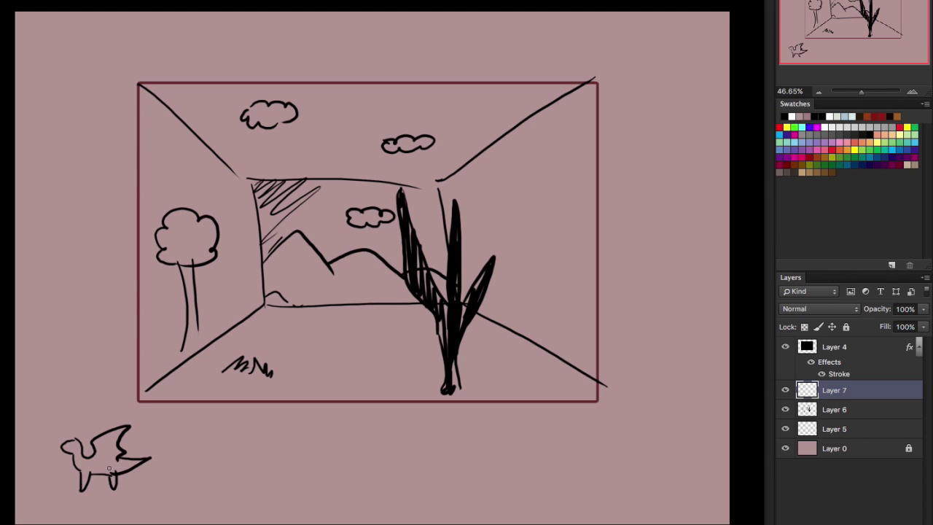
Sketch a second dragon's round head, neck, body and legs in three-quarter view below the middle of the frame
{"action": "mouse_move", "coordinate": [300, 440]}
{"action": "left_mouse_down"}
{"action": "mouse_move", "coordinate": [313, 430]}
{"action": "mouse_move", "coordinate": [299, 459]}
{"action": "left_mouse_up"}
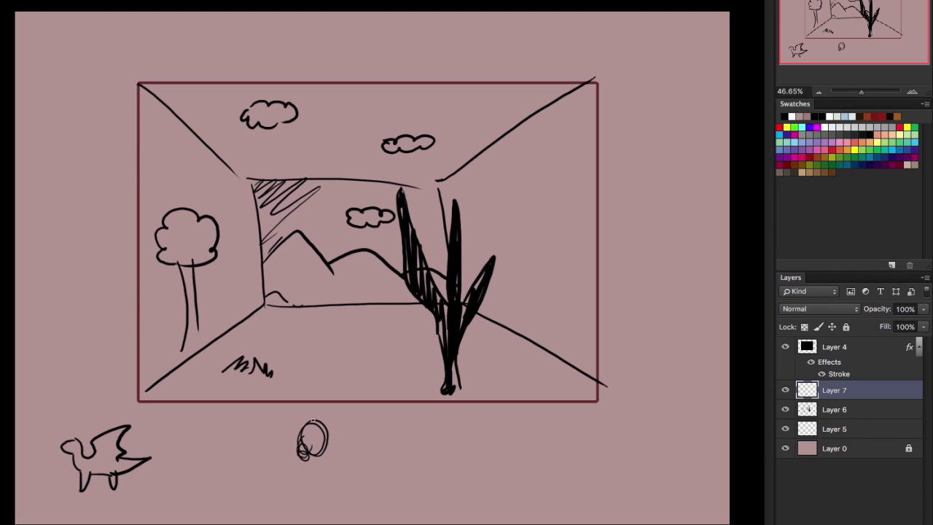
{"action": "mouse_move", "coordinate": [312, 423]}
{"action": "left_mouse_down"}
{"action": "mouse_move", "coordinate": [339, 443]}
{"action": "mouse_move", "coordinate": [320, 454]}
{"action": "left_mouse_up"}
{"action": "left_click_drag", "start_coordinate": [316, 455], "coordinate": [319, 467]}
{"action": "left_click_drag", "start_coordinate": [314, 468], "coordinate": [329, 480]}
{"action": "mouse_move", "coordinate": [338, 429]}
{"action": "left_mouse_down"}
{"action": "mouse_move", "coordinate": [341, 463]}
{"action": "mouse_move", "coordinate": [327, 483]}
{"action": "mouse_move", "coordinate": [316, 477]}
{"action": "mouse_move", "coordinate": [314, 522]}
{"action": "left_mouse_up"}
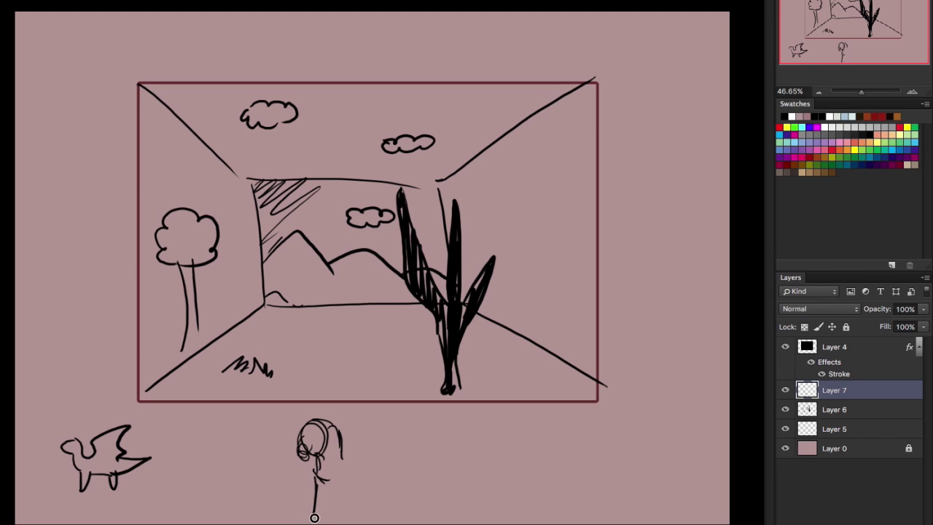
{"action": "mouse_move", "coordinate": [324, 487]}
{"action": "left_mouse_down"}
{"action": "mouse_move", "coordinate": [336, 507]}
{"action": "mouse_move", "coordinate": [353, 465]}
{"action": "mouse_move", "coordinate": [340, 452]}
{"action": "mouse_move", "coordinate": [357, 453]}
{"action": "mouse_move", "coordinate": [346, 457]}
{"action": "mouse_move", "coordinate": [345, 445]}
{"action": "mouse_move", "coordinate": [361, 439]}
{"action": "mouse_move", "coordinate": [382, 500]}
{"action": "left_mouse_up"}
{"action": "mouse_move", "coordinate": [350, 460]}
{"action": "left_mouse_down"}
{"action": "mouse_move", "coordinate": [375, 487]}
{"action": "mouse_move", "coordinate": [377, 509]}
{"action": "mouse_move", "coordinate": [352, 478]}
{"action": "mouse_move", "coordinate": [364, 452]}
{"action": "left_mouse_up"}
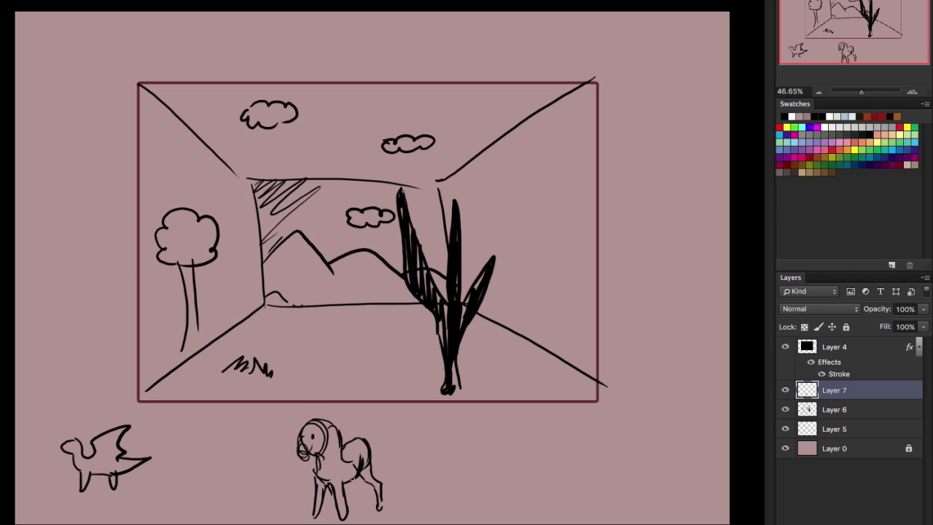
Add the remaining leg, a raised wing and a curved tail to the three-quarter dragon
{"action": "left_click_drag", "start_coordinate": [356, 481], "coordinate": [350, 504]}
{"action": "left_click_drag", "start_coordinate": [347, 485], "coordinate": [349, 504]}
{"action": "mouse_move", "coordinate": [342, 459]}
{"action": "left_mouse_down"}
{"action": "mouse_move", "coordinate": [358, 406]}
{"action": "mouse_move", "coordinate": [381, 393]}
{"action": "mouse_move", "coordinate": [371, 446]}
{"action": "left_mouse_up"}
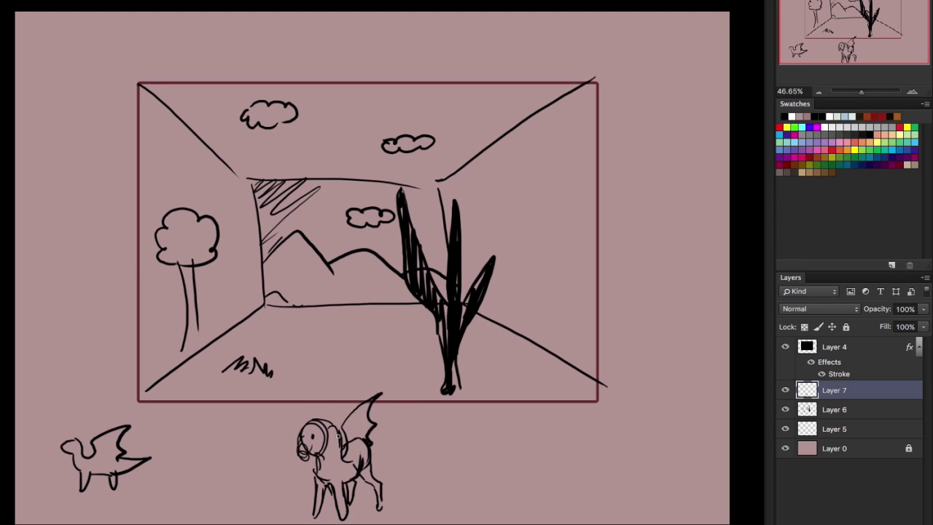
{"action": "mouse_move", "coordinate": [355, 415]}
{"action": "left_mouse_down"}
{"action": "mouse_move", "coordinate": [348, 437]}
{"action": "mouse_move", "coordinate": [406, 447]}
{"action": "mouse_move", "coordinate": [435, 437]}
{"action": "mouse_move", "coordinate": [373, 463]}
{"action": "left_mouse_up"}
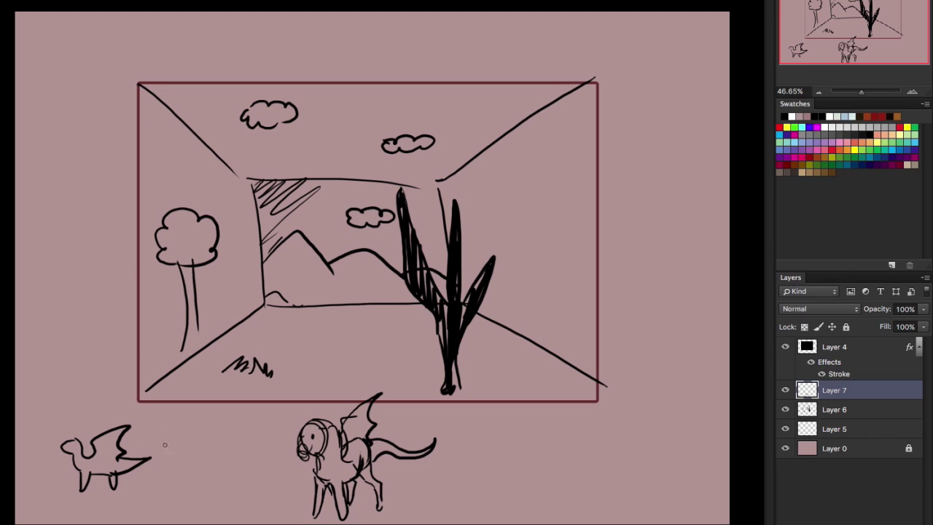
Handwrite "FLAT!" beside the small side-view dragon
{"action": "mouse_move", "coordinate": [141, 427]}
{"action": "left_mouse_down"}
{"action": "mouse_move", "coordinate": [139, 443]}
{"action": "mouse_move", "coordinate": [150, 427]}
{"action": "mouse_move", "coordinate": [162, 440]}
{"action": "mouse_move", "coordinate": [174, 433]}
{"action": "left_mouse_up"}
{"action": "mouse_move", "coordinate": [175, 417]}
{"action": "left_mouse_down"}
{"action": "mouse_move", "coordinate": [186, 412]}
{"action": "mouse_move", "coordinate": [179, 432]}
{"action": "mouse_move", "coordinate": [192, 423]}
{"action": "left_mouse_up"}
{"action": "left_click", "coordinate": [194, 430]}
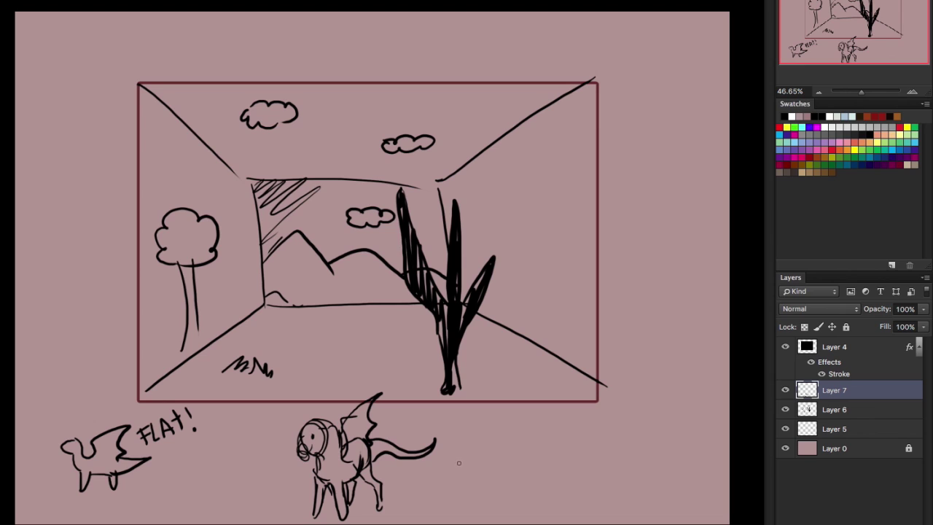
Add pointed ears and contour details to the three-quarter dragon and paint a solid black near wing
{"action": "mouse_move", "coordinate": [316, 421]}
{"action": "left_mouse_down"}
{"action": "mouse_move", "coordinate": [324, 407]}
{"action": "mouse_move", "coordinate": [327, 424]}
{"action": "left_mouse_up"}
{"action": "mouse_move", "coordinate": [302, 427]}
{"action": "left_mouse_down"}
{"action": "mouse_move", "coordinate": [304, 409]}
{"action": "mouse_move", "coordinate": [312, 422]}
{"action": "left_mouse_up"}
{"action": "left_click_drag", "start_coordinate": [367, 455], "coordinate": [373, 461]}
{"action": "mouse_move", "coordinate": [343, 423]}
{"action": "left_mouse_down"}
{"action": "mouse_move", "coordinate": [356, 464]}
{"action": "mouse_move", "coordinate": [349, 453]}
{"action": "left_mouse_up"}
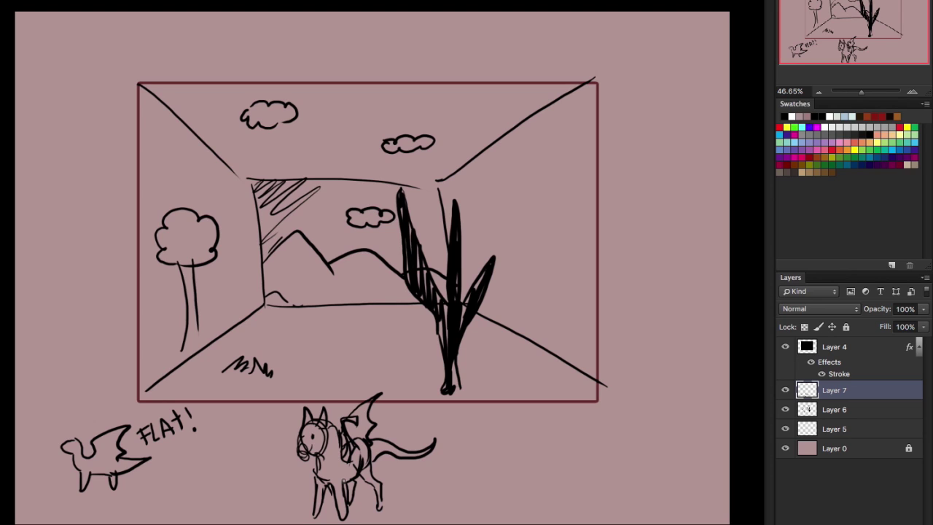
{"action": "mouse_move", "coordinate": [330, 421]}
{"action": "left_mouse_down"}
{"action": "mouse_move", "coordinate": [342, 399]}
{"action": "mouse_move", "coordinate": [341, 460]}
{"action": "left_mouse_up"}
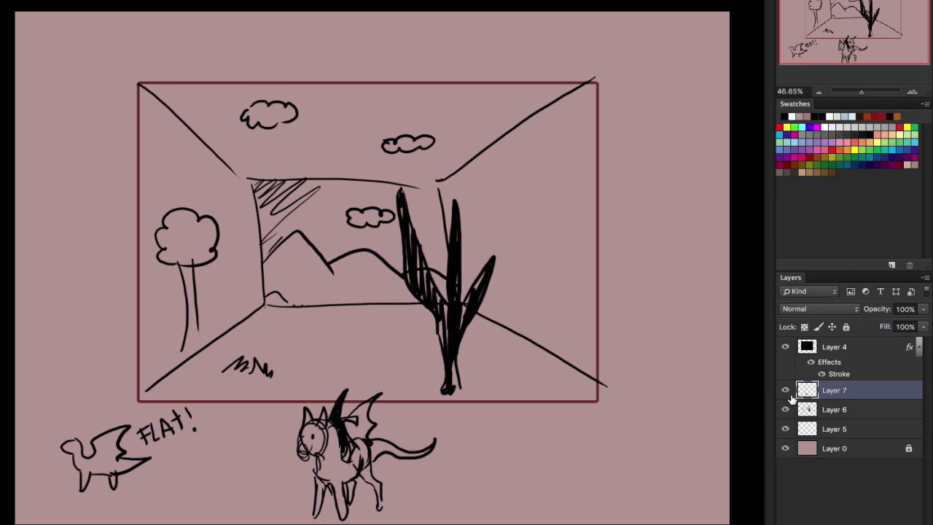
Hide Layer 7 and draw a dark purple arrow pointing at the foreground plant on a new layer
{"action": "left_click", "coordinate": [785, 390]}
{"action": "left_click", "coordinate": [785, 390]}
{"action": "left_click", "coordinate": [784, 390]}
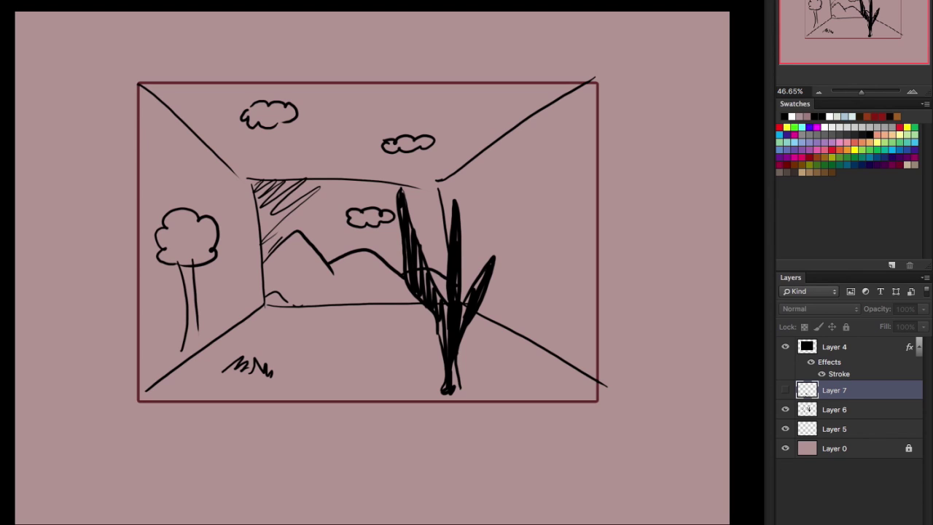
{"action": "key", "text": "ctrl+shift+alt+n"}
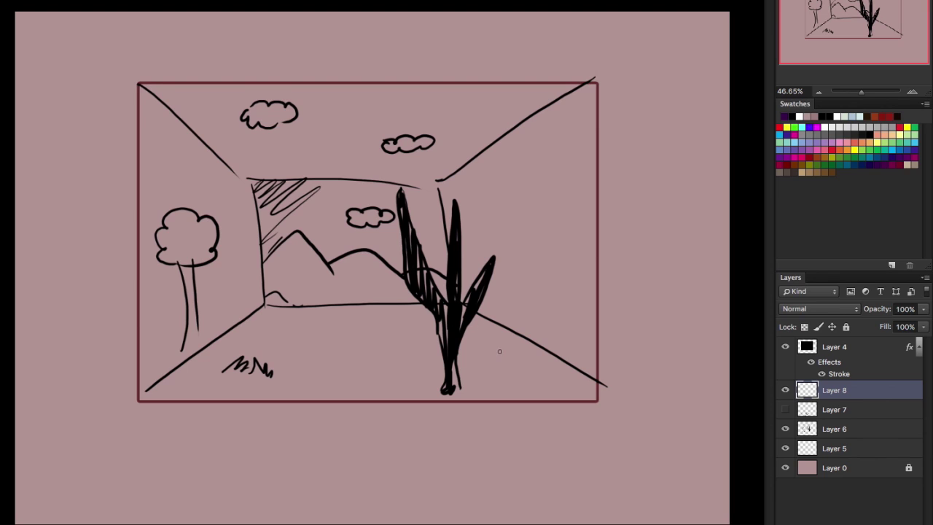
{"action": "mouse_move", "coordinate": [501, 351]}
{"action": "left_mouse_down"}
{"action": "mouse_move", "coordinate": [482, 336]}
{"action": "mouse_move", "coordinate": [491, 333]}
{"action": "left_mouse_up"}
Handwrite "SCALE!" in dark red below the frame's lower left corner
{"action": "left_click", "coordinate": [787, 163]}
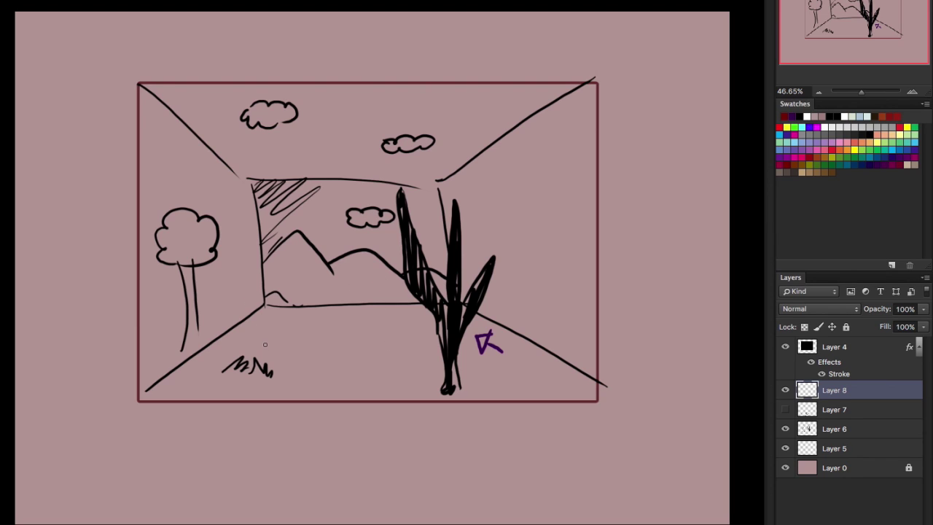
{"action": "mouse_move", "coordinate": [128, 460]}
{"action": "left_mouse_down"}
{"action": "mouse_move", "coordinate": [120, 480]}
{"action": "mouse_move", "coordinate": [173, 479]}
{"action": "left_mouse_up"}
{"action": "mouse_move", "coordinate": [158, 470]}
{"action": "left_mouse_down"}
{"action": "mouse_move", "coordinate": [198, 476]}
{"action": "mouse_move", "coordinate": [198, 456]}
{"action": "left_mouse_up"}
{"action": "left_click_drag", "start_coordinate": [188, 466], "coordinate": [208, 473]}
{"action": "left_click", "coordinate": [208, 481]}
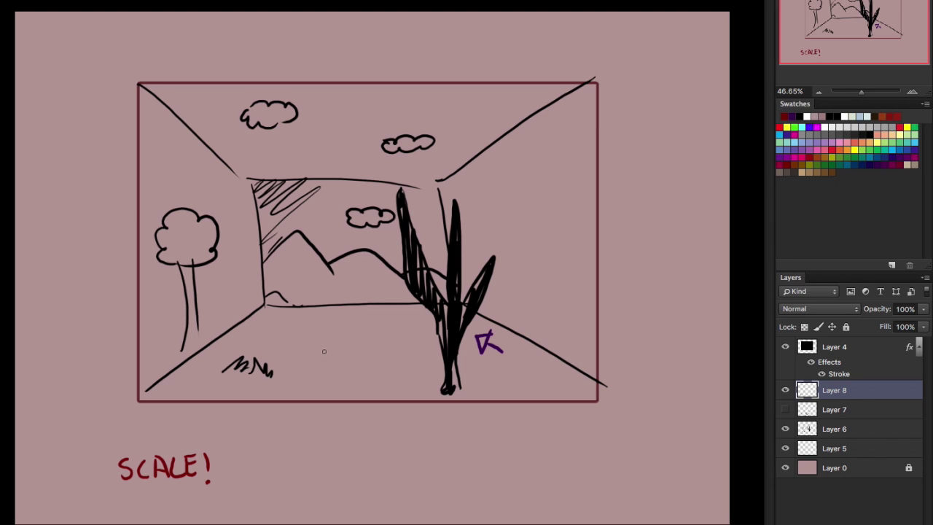
{"action": "left_click_drag", "start_coordinate": [325, 351], "coordinate": [315, 352]}
{"action": "mouse_move", "coordinate": [337, 258]}
{"action": "left_mouse_down"}
{"action": "mouse_move", "coordinate": [283, 276]}
{"action": "mouse_move", "coordinate": [361, 341]}
{"action": "mouse_move", "coordinate": [320, 259]}
{"action": "left_mouse_up"}
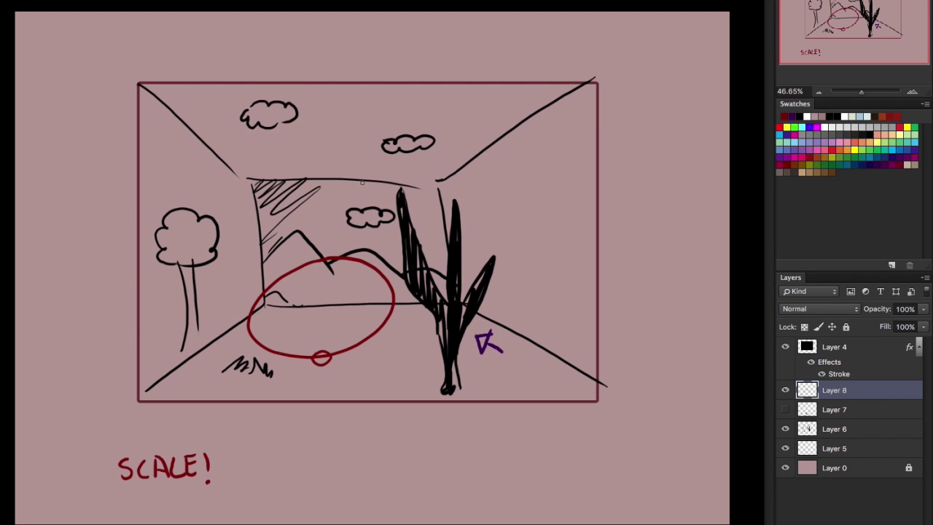
{"action": "left_click_drag", "start_coordinate": [312, 144], "coordinate": [397, 140]}
{"action": "mouse_move", "coordinate": [288, 155]}
{"action": "left_mouse_down"}
{"action": "mouse_move", "coordinate": [379, 333]}
{"action": "mouse_move", "coordinate": [330, 143]}
{"action": "left_mouse_up"}
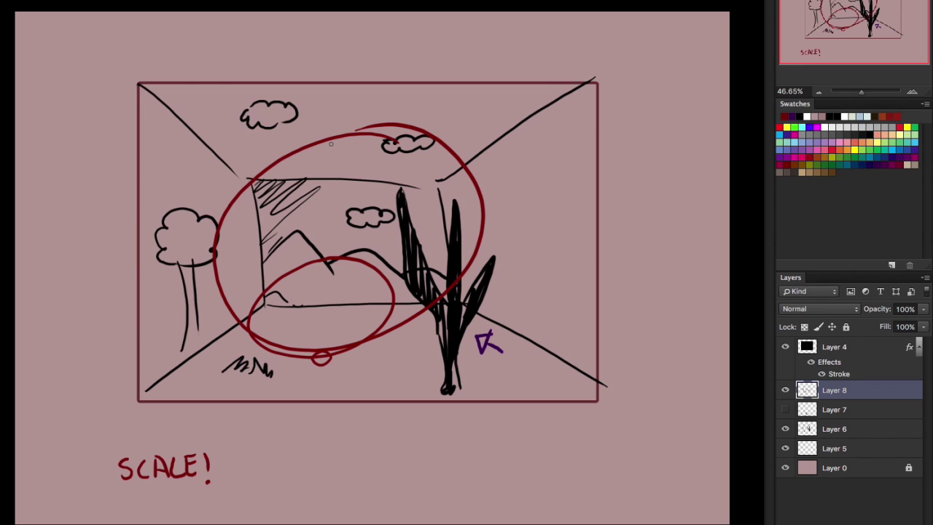
{"action": "key", "text": "ctrl+alt+z"}
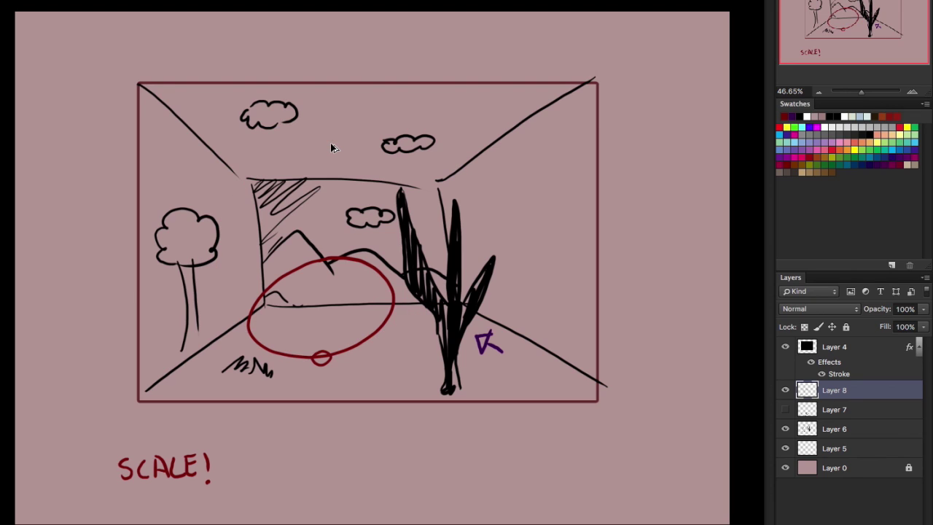
{"action": "key", "text": "ctrl+alt+z"}
{"action": "key", "text": "ctrl+alt+z"}
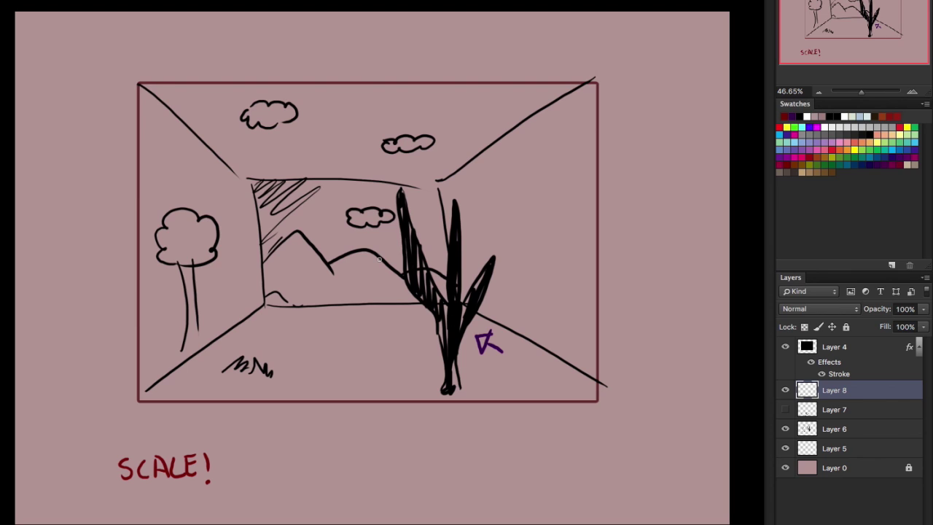
Sketch a large dark red dragon in the middle of the room, with a shaded head, curved neck, round body and front legs
{"action": "mouse_move", "coordinate": [363, 217]}
{"action": "left_mouse_down"}
{"action": "mouse_move", "coordinate": [383, 243]}
{"action": "mouse_move", "coordinate": [346, 235]}
{"action": "mouse_move", "coordinate": [355, 221]}
{"action": "mouse_move", "coordinate": [368, 244]}
{"action": "mouse_move", "coordinate": [385, 237]}
{"action": "mouse_move", "coordinate": [394, 253]}
{"action": "mouse_move", "coordinate": [402, 234]}
{"action": "mouse_move", "coordinate": [353, 218]}
{"action": "mouse_move", "coordinate": [322, 274]}
{"action": "left_mouse_up"}
{"action": "left_click_drag", "start_coordinate": [338, 236], "coordinate": [332, 274]}
{"action": "left_click_drag", "start_coordinate": [325, 267], "coordinate": [336, 287]}
{"action": "mouse_move", "coordinate": [370, 256]}
{"action": "left_mouse_down"}
{"action": "mouse_move", "coordinate": [358, 278]}
{"action": "mouse_move", "coordinate": [367, 296]}
{"action": "left_mouse_up"}
{"action": "mouse_move", "coordinate": [327, 285]}
{"action": "left_mouse_down"}
{"action": "mouse_move", "coordinate": [329, 309]}
{"action": "mouse_move", "coordinate": [371, 335]}
{"action": "mouse_move", "coordinate": [368, 292]}
{"action": "mouse_move", "coordinate": [323, 380]}
{"action": "left_mouse_up"}
{"action": "left_click_drag", "start_coordinate": [323, 325], "coordinate": [325, 399]}
{"action": "left_click_drag", "start_coordinate": [330, 344], "coordinate": [334, 400]}
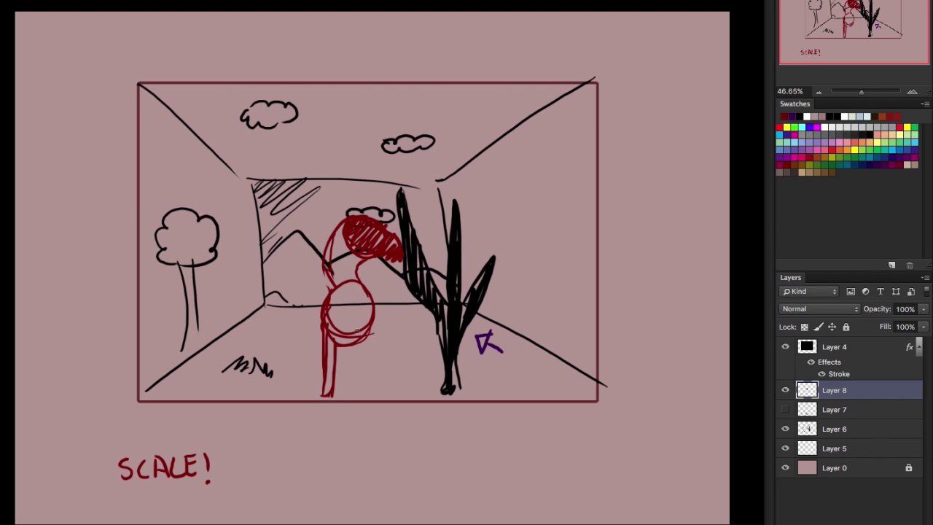
{"action": "mouse_move", "coordinate": [357, 329]}
{"action": "left_mouse_down"}
{"action": "mouse_move", "coordinate": [365, 391]}
{"action": "mouse_move", "coordinate": [377, 387]}
{"action": "mouse_move", "coordinate": [371, 316]}
{"action": "left_mouse_up"}
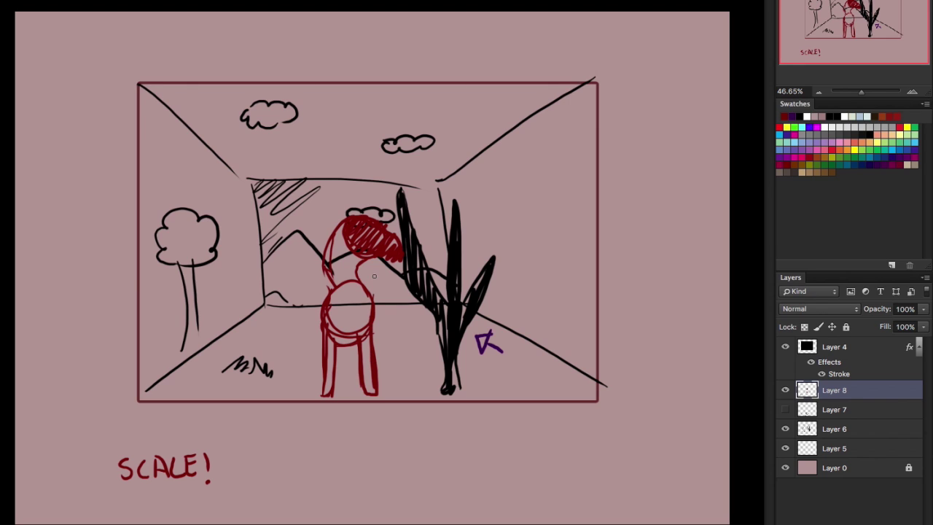
Outline the red dragon's head, eye and back of the neck in black, and erase the red shading inside the head
{"action": "left_click", "coordinate": [867, 131]}
{"action": "mouse_move", "coordinate": [366, 236]}
{"action": "left_mouse_down"}
{"action": "mouse_move", "coordinate": [400, 250]}
{"action": "mouse_move", "coordinate": [371, 255]}
{"action": "mouse_move", "coordinate": [347, 236]}
{"action": "mouse_move", "coordinate": [361, 254]}
{"action": "mouse_move", "coordinate": [355, 215]}
{"action": "mouse_move", "coordinate": [329, 287]}
{"action": "left_mouse_up"}
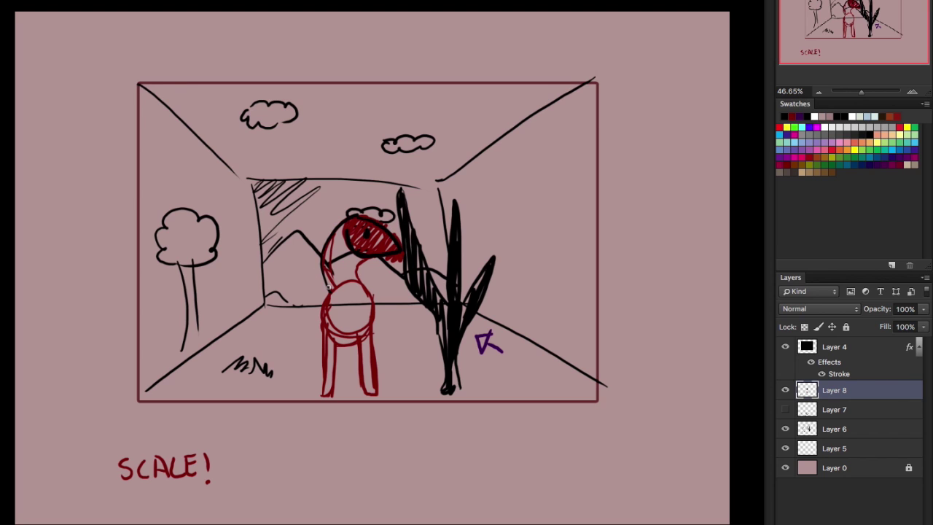
{"action": "key", "text": "e"}
{"action": "mouse_move", "coordinate": [354, 231]}
{"action": "left_mouse_down"}
{"action": "mouse_move", "coordinate": [369, 246]}
{"action": "mouse_move", "coordinate": [373, 232]}
{"action": "mouse_move", "coordinate": [357, 229]}
{"action": "mouse_move", "coordinate": [383, 238]}
{"action": "mouse_move", "coordinate": [349, 223]}
{"action": "mouse_move", "coordinate": [381, 234]}
{"action": "mouse_move", "coordinate": [365, 250]}
{"action": "mouse_move", "coordinate": [387, 246]}
{"action": "left_mouse_up"}
{"action": "left_click", "coordinate": [852, 431]}
{"action": "left_click", "coordinate": [878, 388]}
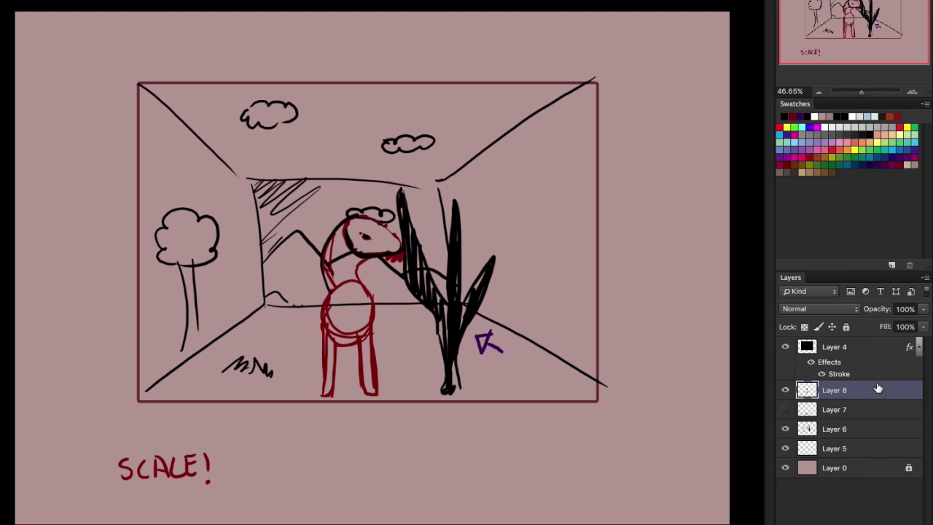
Ink the front of the dragon's neck, the eye detail and the nostril in black on Layer 8
{"action": "left_click_drag", "start_coordinate": [366, 261], "coordinate": [357, 277]}
{"action": "mouse_move", "coordinate": [344, 227]}
{"action": "left_mouse_down"}
{"action": "mouse_move", "coordinate": [332, 290]}
{"action": "mouse_move", "coordinate": [325, 261]}
{"action": "mouse_move", "coordinate": [363, 231]}
{"action": "left_mouse_up"}
{"action": "left_click", "coordinate": [393, 245]}
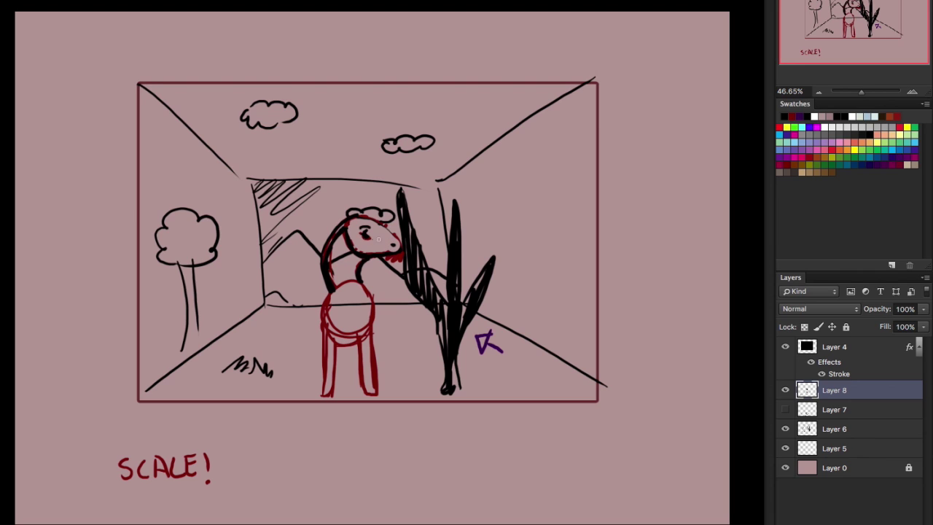
Ink the sides of the dragon's round body and its front legs in black on Layer 8
{"action": "mouse_move", "coordinate": [356, 274]}
{"action": "left_mouse_down"}
{"action": "mouse_move", "coordinate": [374, 305]}
{"action": "mouse_move", "coordinate": [376, 340]}
{"action": "left_mouse_up"}
{"action": "mouse_move", "coordinate": [330, 293]}
{"action": "left_mouse_down"}
{"action": "mouse_move", "coordinate": [329, 397]}
{"action": "mouse_move", "coordinate": [339, 347]}
{"action": "mouse_move", "coordinate": [361, 346]}
{"action": "mouse_move", "coordinate": [366, 393]}
{"action": "mouse_move", "coordinate": [375, 383]}
{"action": "mouse_move", "coordinate": [373, 320]}
{"action": "left_mouse_up"}
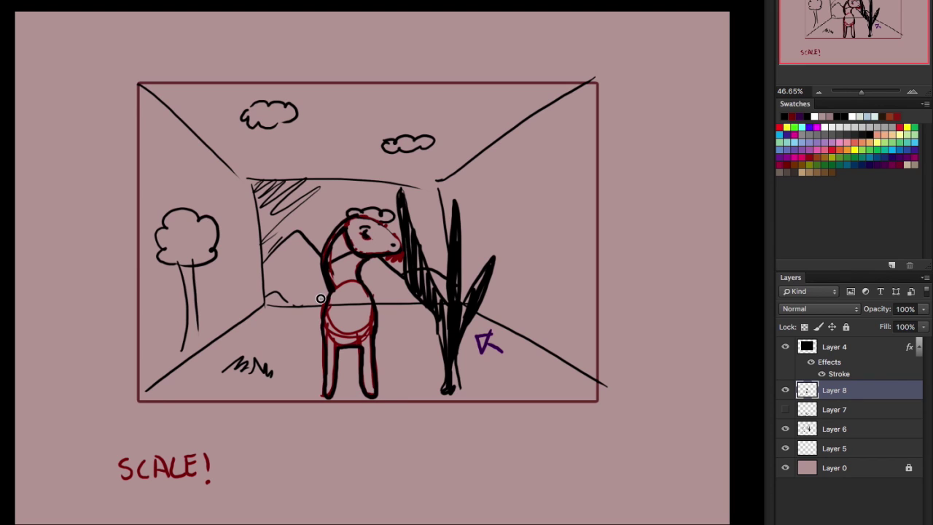
{"action": "mouse_move", "coordinate": [327, 295]}
{"action": "left_mouse_down"}
{"action": "mouse_move", "coordinate": [315, 334]}
{"action": "mouse_move", "coordinate": [327, 294]}
{"action": "left_mouse_up"}
Sketch the dragon's hind legs in dark red behind the inked front legs and undo the last stroke
{"action": "left_click", "coordinate": [790, 160]}
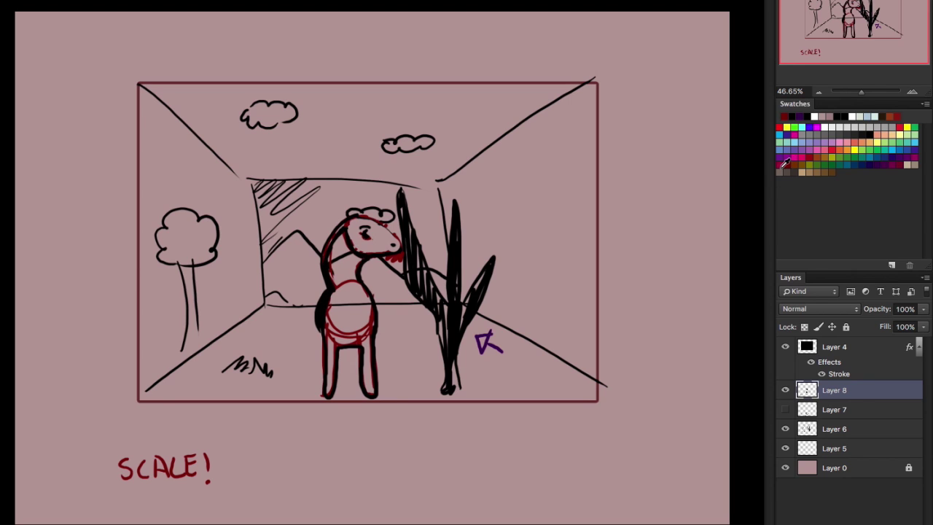
{"action": "mouse_move", "coordinate": [317, 321]}
{"action": "left_mouse_down"}
{"action": "mouse_move", "coordinate": [314, 369]}
{"action": "mouse_move", "coordinate": [358, 370]}
{"action": "mouse_move", "coordinate": [363, 350]}
{"action": "left_mouse_up"}
{"action": "mouse_move", "coordinate": [318, 322]}
{"action": "left_mouse_down"}
{"action": "mouse_move", "coordinate": [311, 397]}
{"action": "mouse_move", "coordinate": [325, 386]}
{"action": "left_mouse_up"}
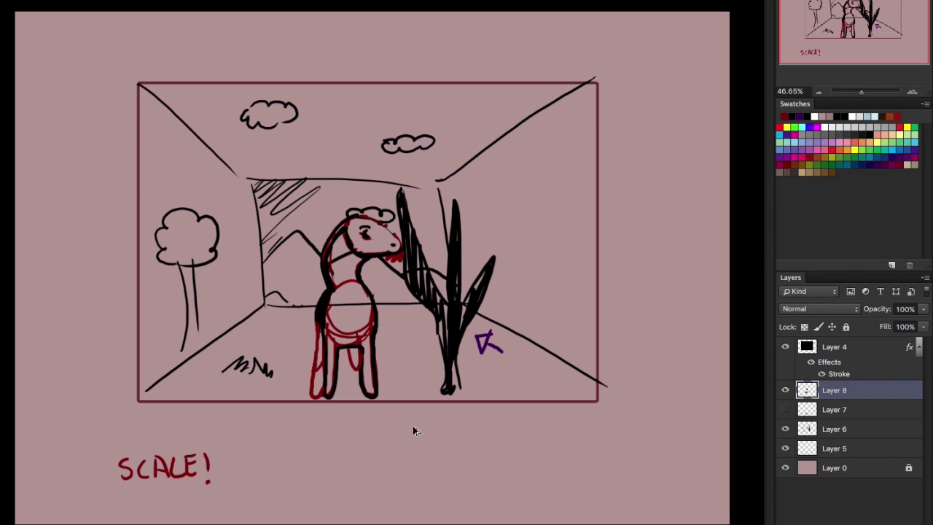
{"action": "key", "text": "ctrl+z"}
Sketch a raised wing, a pointed horn and a curled tail on the dragon in dark red
{"action": "mouse_move", "coordinate": [319, 309]}
{"action": "left_mouse_down"}
{"action": "mouse_move", "coordinate": [283, 228]}
{"action": "mouse_move", "coordinate": [260, 213]}
{"action": "mouse_move", "coordinate": [319, 202]}
{"action": "mouse_move", "coordinate": [321, 255]}
{"action": "left_mouse_up"}
{"action": "left_click_drag", "start_coordinate": [344, 218], "coordinate": [350, 195]}
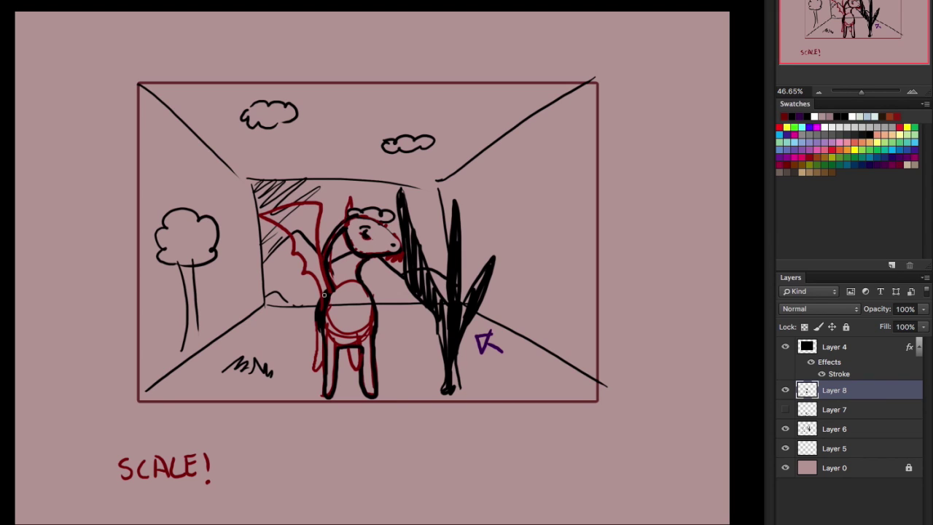
{"action": "mouse_move", "coordinate": [322, 293]}
{"action": "left_mouse_down"}
{"action": "mouse_move", "coordinate": [318, 305]}
{"action": "mouse_move", "coordinate": [306, 288]}
{"action": "mouse_move", "coordinate": [300, 306]}
{"action": "mouse_move", "coordinate": [313, 316]}
{"action": "left_mouse_up"}
Erase the Layer 6 background lines that cross the dragon's neck and body, reducing the eraser size
{"action": "left_click", "coordinate": [861, 432]}
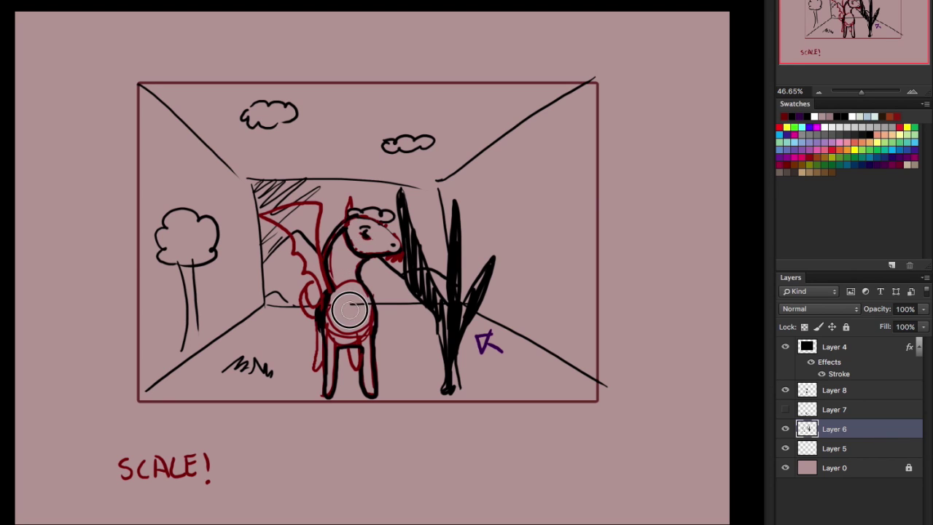
{"action": "key", "text": "bracketleft"}
{"action": "key", "text": "bracketleft"}
{"action": "key", "text": "bracketleft"}
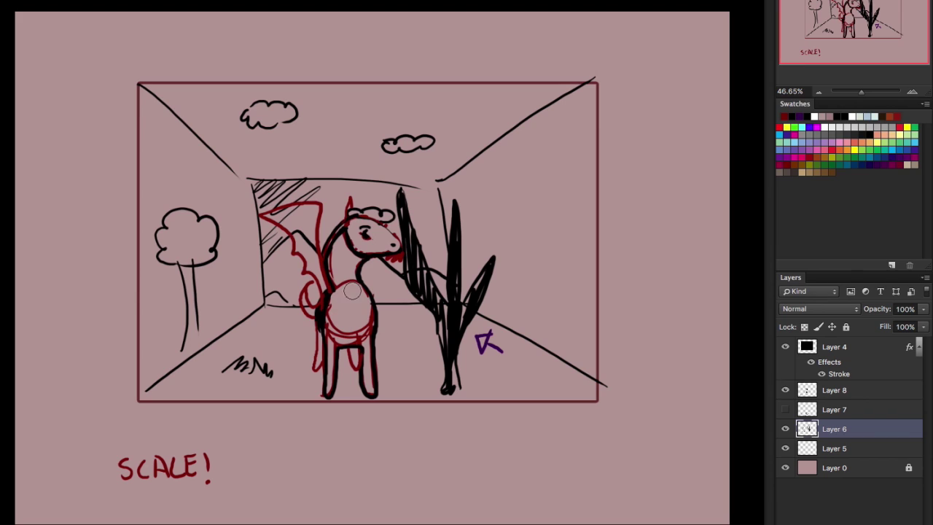
{"action": "key", "text": "bracketleft"}
{"action": "key", "text": "bracketleft"}
{"action": "key", "text": "bracketleft"}
Add a new layer above Layer 6, hide Layers 8, 4 and 6, and show Layer 7
{"action": "key", "text": "ctrl+shift+alt+n"}
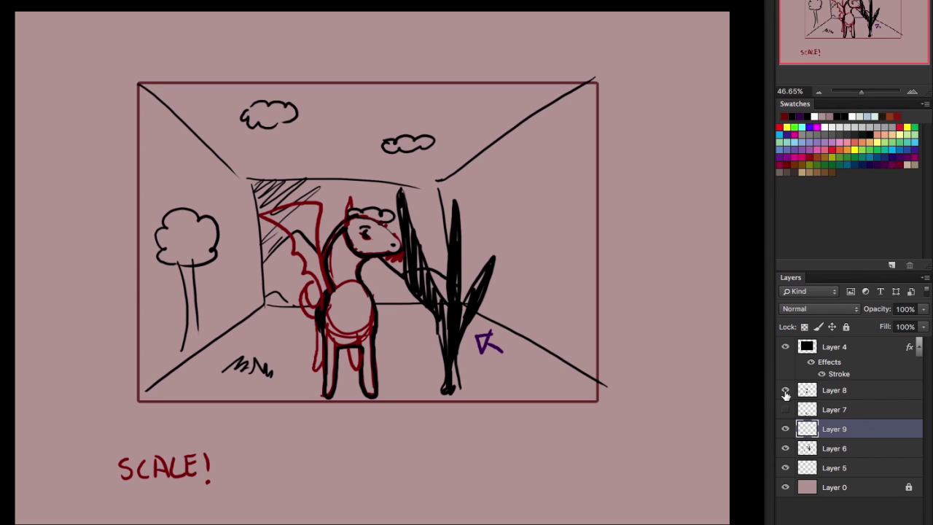
{"action": "left_click", "coordinate": [786, 428]}
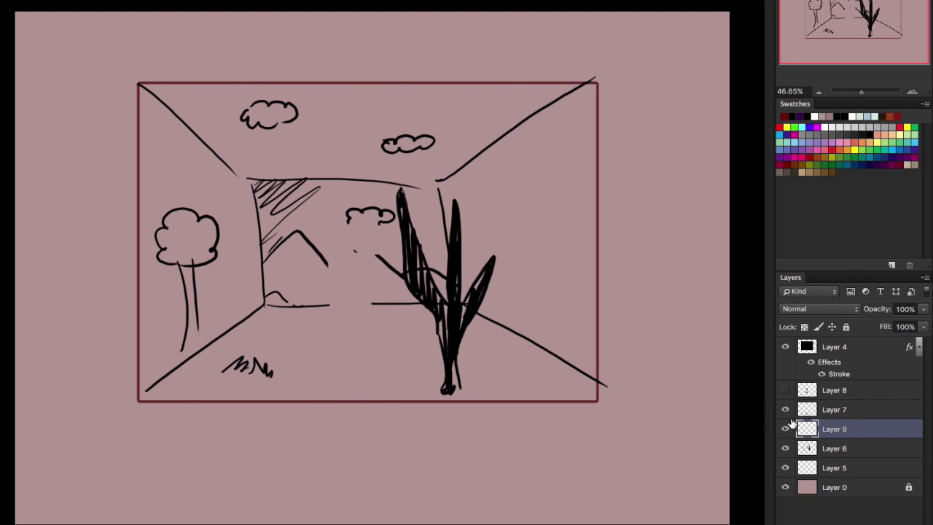
{"action": "left_click", "coordinate": [785, 410]}
{"action": "left_click", "coordinate": [785, 347]}
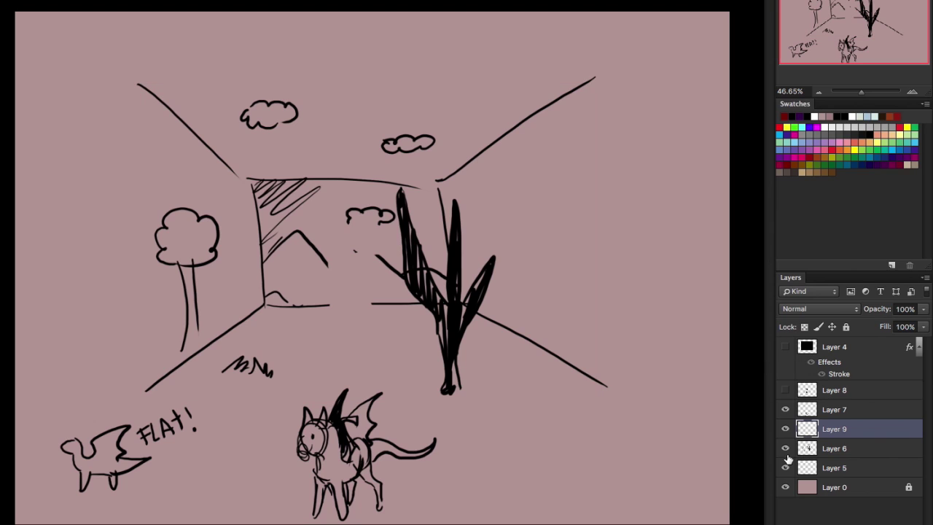
{"action": "left_click", "coordinate": [785, 448]}
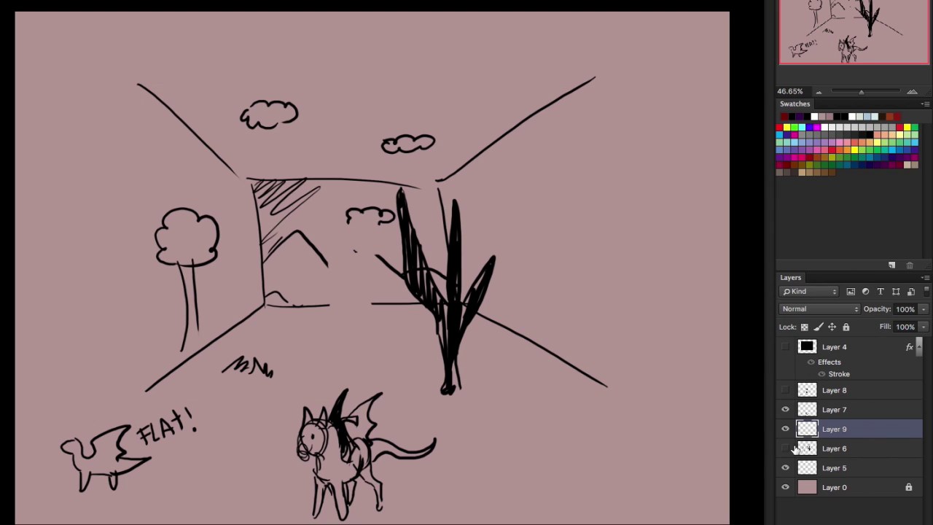
Choose dark purple as the drawing colour and add a new layer above Layer 8
{"action": "left_click", "coordinate": [864, 392]}
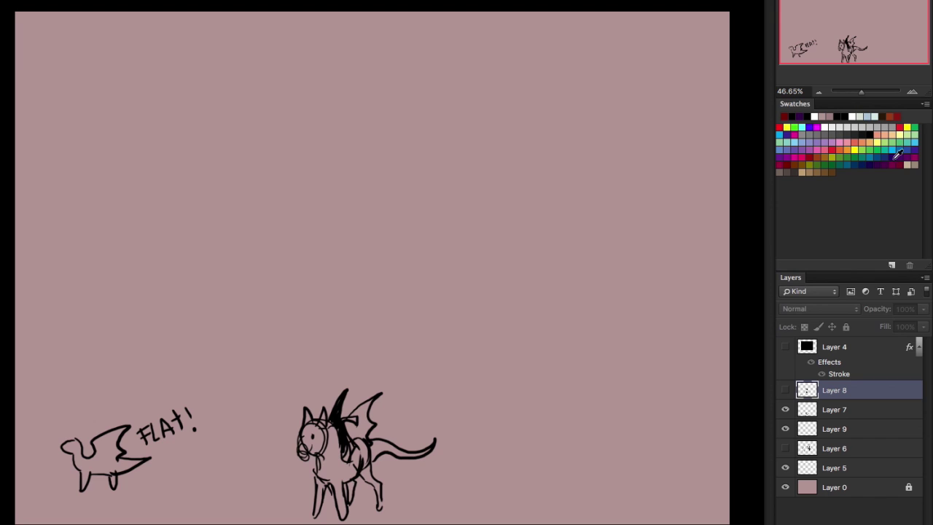
{"action": "left_click", "coordinate": [894, 158]}
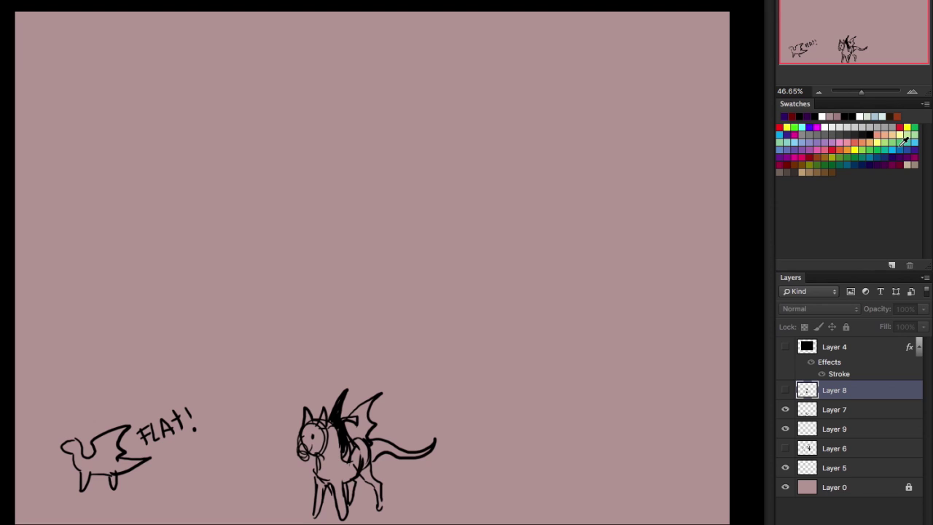
{"action": "left_click", "coordinate": [870, 162]}
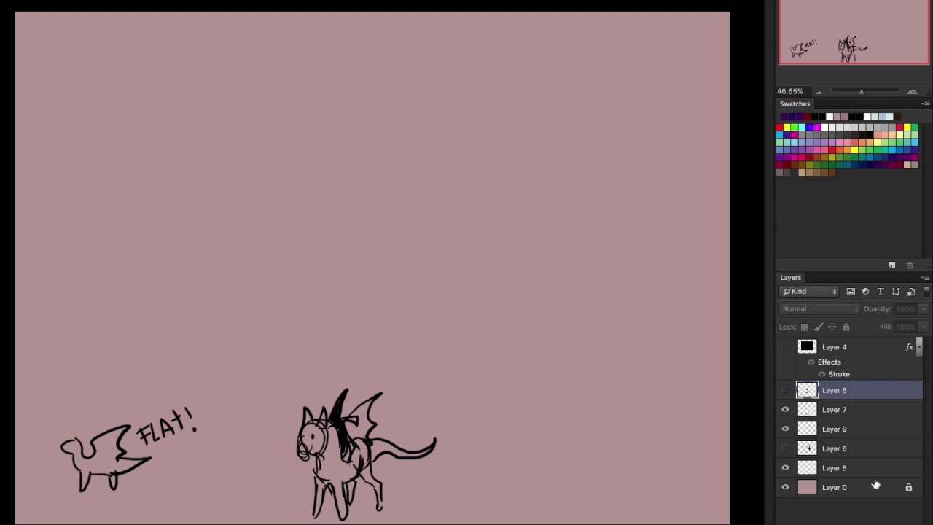
{"action": "key", "text": "alt+shift+super+n"}
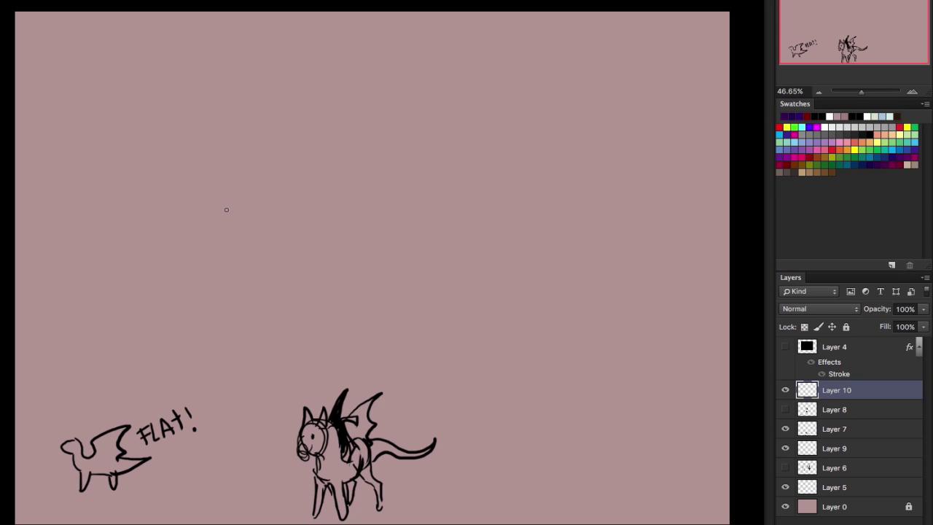
Sketch a camera with a top-view winged dragon above it and an arrow pointing from camera to dragon
{"action": "mouse_move", "coordinate": [123, 163]}
{"action": "left_mouse_down"}
{"action": "mouse_move", "coordinate": [123, 180]}
{"action": "mouse_move", "coordinate": [155, 201]}
{"action": "mouse_move", "coordinate": [163, 162]}
{"action": "mouse_move", "coordinate": [151, 150]}
{"action": "mouse_move", "coordinate": [146, 160]}
{"action": "mouse_move", "coordinate": [150, 151]}
{"action": "left_mouse_up"}
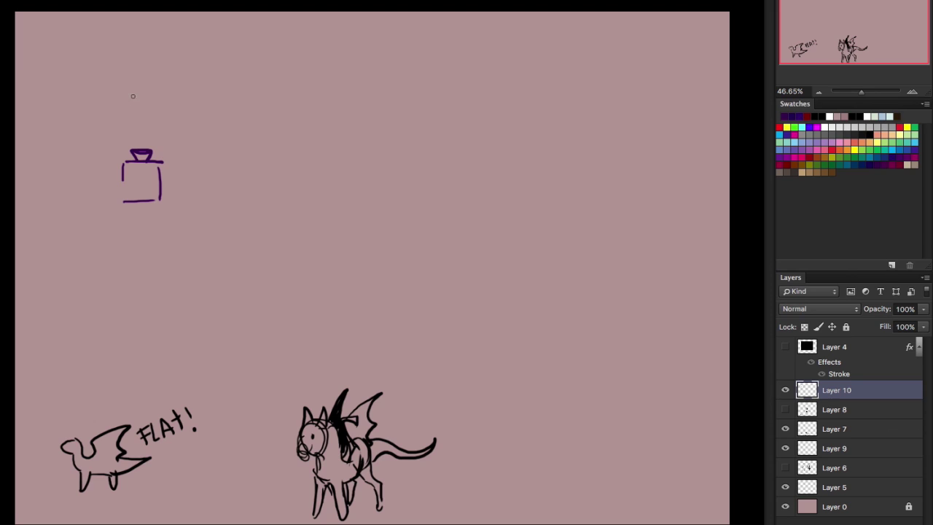
{"action": "mouse_move", "coordinate": [133, 96]}
{"action": "left_mouse_down"}
{"action": "mouse_move", "coordinate": [134, 113]}
{"action": "mouse_move", "coordinate": [139, 58]}
{"action": "mouse_move", "coordinate": [141, 91]}
{"action": "left_mouse_up"}
{"action": "mouse_move", "coordinate": [137, 59]}
{"action": "left_mouse_down"}
{"action": "mouse_move", "coordinate": [134, 89]}
{"action": "mouse_move", "coordinate": [151, 24]}
{"action": "left_mouse_up"}
{"action": "mouse_move", "coordinate": [151, 25]}
{"action": "left_mouse_down"}
{"action": "mouse_move", "coordinate": [143, 65]}
{"action": "mouse_move", "coordinate": [119, 85]}
{"action": "mouse_move", "coordinate": [115, 70]}
{"action": "mouse_move", "coordinate": [151, 83]}
{"action": "mouse_move", "coordinate": [174, 58]}
{"action": "mouse_move", "coordinate": [143, 67]}
{"action": "left_mouse_up"}
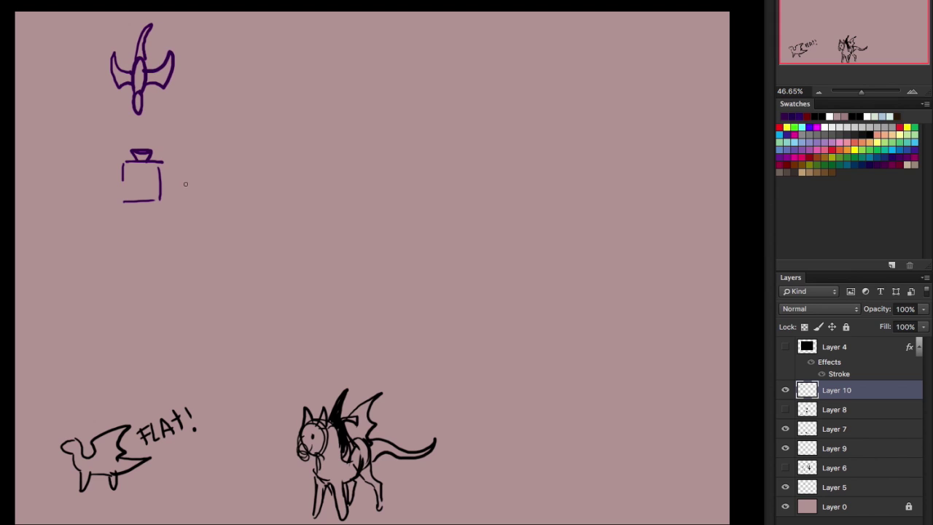
{"action": "left_click_drag", "start_coordinate": [140, 145], "coordinate": [146, 125]}
Sketch a front-facing dragon head in dark purple with a round outline, eyes, snout, nostrils and two horns
{"action": "mouse_move", "coordinate": [323, 95]}
{"action": "left_mouse_down"}
{"action": "mouse_move", "coordinate": [363, 137]}
{"action": "mouse_move", "coordinate": [300, 156]}
{"action": "mouse_move", "coordinate": [345, 90]}
{"action": "left_mouse_up"}
{"action": "left_click_drag", "start_coordinate": [299, 109], "coordinate": [312, 157]}
{"action": "mouse_move", "coordinate": [322, 123]}
{"action": "left_mouse_down"}
{"action": "mouse_move", "coordinate": [353, 109]}
{"action": "mouse_move", "coordinate": [330, 142]}
{"action": "mouse_move", "coordinate": [344, 136]}
{"action": "mouse_move", "coordinate": [319, 135]}
{"action": "mouse_move", "coordinate": [323, 158]}
{"action": "mouse_move", "coordinate": [350, 154]}
{"action": "mouse_move", "coordinate": [355, 138]}
{"action": "mouse_move", "coordinate": [317, 153]}
{"action": "mouse_move", "coordinate": [350, 166]}
{"action": "mouse_move", "coordinate": [353, 151]}
{"action": "mouse_move", "coordinate": [322, 166]}
{"action": "mouse_move", "coordinate": [349, 164]}
{"action": "left_mouse_up"}
{"action": "left_click", "coordinate": [328, 137]}
{"action": "left_click", "coordinate": [343, 137]}
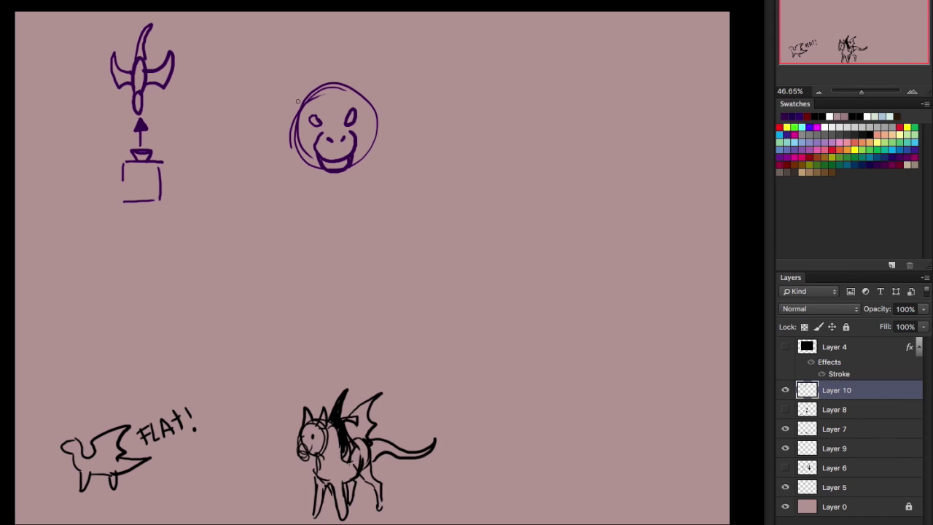
{"action": "mouse_move", "coordinate": [301, 110]}
{"action": "left_mouse_down"}
{"action": "mouse_move", "coordinate": [306, 71]}
{"action": "mouse_move", "coordinate": [317, 96]}
{"action": "mouse_move", "coordinate": [350, 61]}
{"action": "mouse_move", "coordinate": [365, 96]}
{"action": "mouse_move", "coordinate": [306, 166]}
{"action": "mouse_move", "coordinate": [325, 167]}
{"action": "left_mouse_up"}
{"action": "mouse_move", "coordinate": [372, 96]}
{"action": "left_mouse_down"}
{"action": "mouse_move", "coordinate": [379, 153]}
{"action": "mouse_move", "coordinate": [341, 170]}
{"action": "left_mouse_up"}
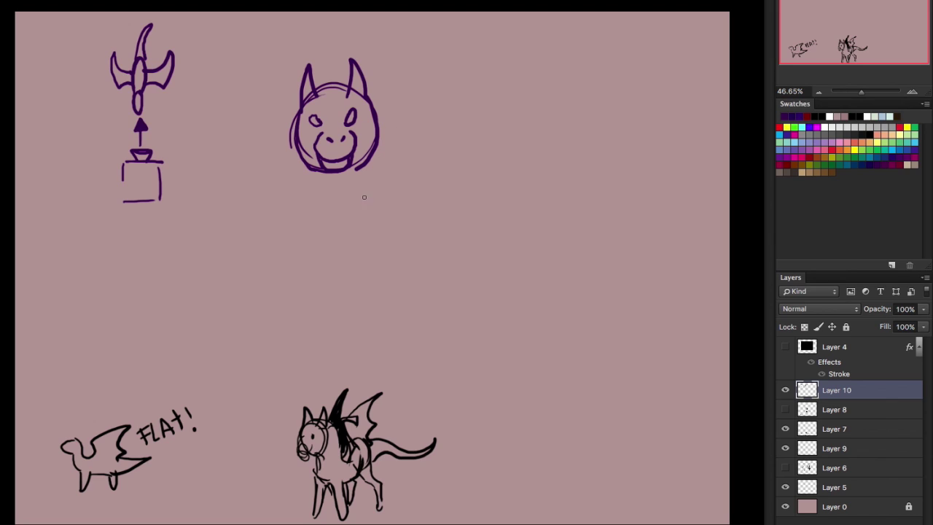
Draw a straight neck with a centre line below the front-facing head, and an upward arrow beside it
{"action": "mouse_move", "coordinate": [296, 143]}
{"action": "left_mouse_down"}
{"action": "mouse_move", "coordinate": [306, 252]}
{"action": "mouse_move", "coordinate": [325, 273]}
{"action": "left_mouse_up"}
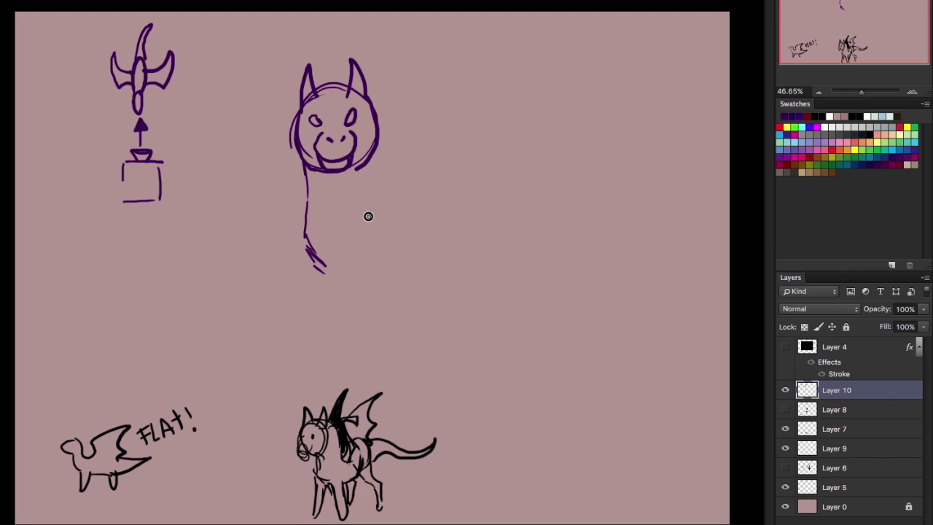
{"action": "mouse_move", "coordinate": [378, 152]}
{"action": "left_mouse_down"}
{"action": "mouse_move", "coordinate": [370, 229]}
{"action": "mouse_move", "coordinate": [338, 270]}
{"action": "left_mouse_up"}
{"action": "left_click_drag", "start_coordinate": [372, 225], "coordinate": [341, 268]}
{"action": "mouse_move", "coordinate": [465, 301]}
{"action": "left_mouse_down"}
{"action": "mouse_move", "coordinate": [464, 250]}
{"action": "mouse_move", "coordinate": [485, 253]}
{"action": "left_mouse_up"}
{"action": "left_click_drag", "start_coordinate": [332, 169], "coordinate": [333, 271]}
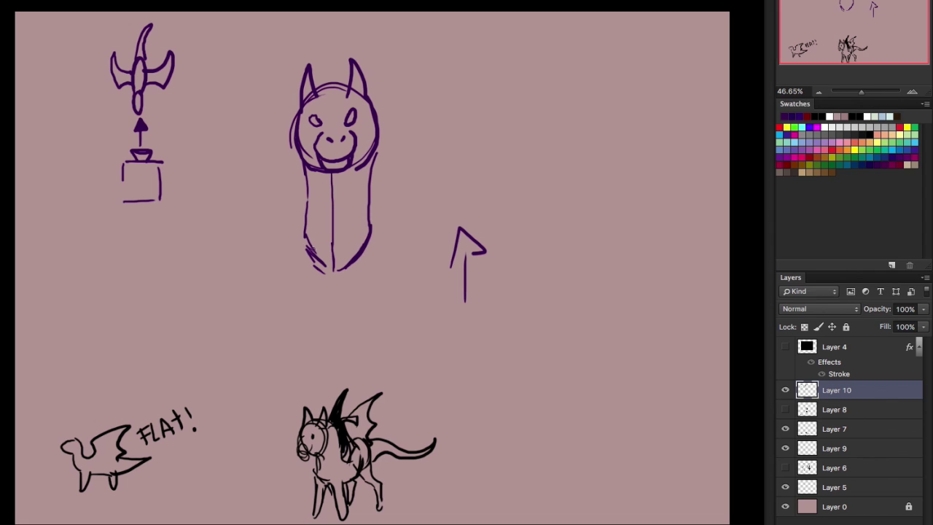
Block in an angular chest around the base of the neck and thicken both shoulder lines
{"action": "left_click_drag", "start_coordinate": [306, 229], "coordinate": [293, 239]}
{"action": "mouse_move", "coordinate": [382, 226]}
{"action": "left_mouse_down"}
{"action": "mouse_move", "coordinate": [310, 210]}
{"action": "mouse_move", "coordinate": [286, 275]}
{"action": "mouse_move", "coordinate": [317, 313]}
{"action": "left_mouse_up"}
{"action": "mouse_move", "coordinate": [285, 282]}
{"action": "left_mouse_down"}
{"action": "mouse_move", "coordinate": [318, 320]}
{"action": "mouse_move", "coordinate": [360, 315]}
{"action": "mouse_move", "coordinate": [368, 323]}
{"action": "mouse_move", "coordinate": [384, 285]}
{"action": "left_mouse_up"}
{"action": "left_click_drag", "start_coordinate": [374, 321], "coordinate": [372, 219]}
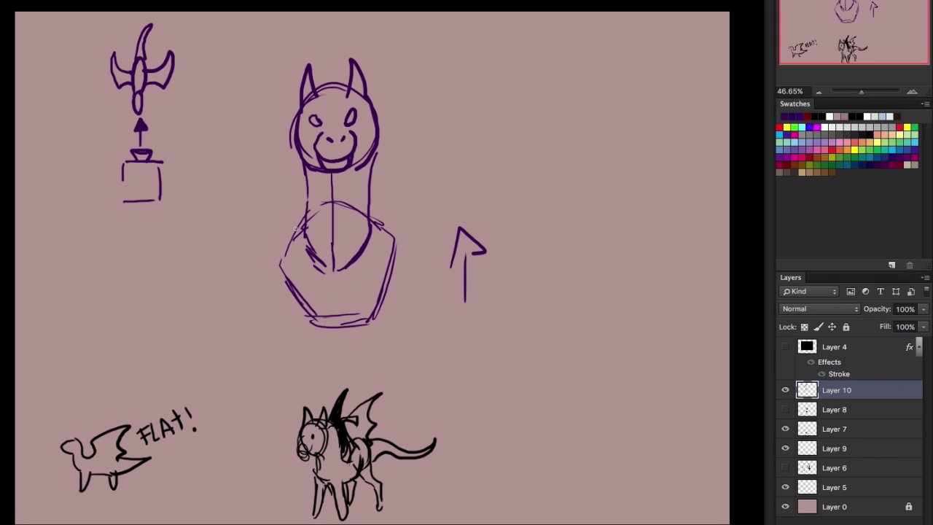
{"action": "left_click_drag", "start_coordinate": [306, 205], "coordinate": [288, 244]}
{"action": "left_click_drag", "start_coordinate": [367, 204], "coordinate": [386, 234]}
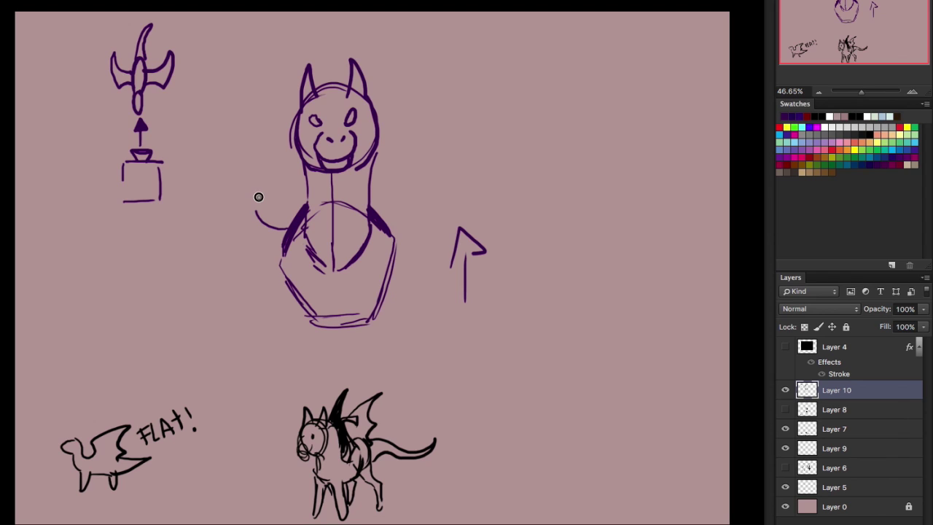
Add a curved tail tip behind the shoulder and two long front legs to the front-facing dragon
{"action": "mouse_move", "coordinate": [261, 195]}
{"action": "left_mouse_down"}
{"action": "mouse_move", "coordinate": [255, 219]}
{"action": "mouse_move", "coordinate": [284, 242]}
{"action": "mouse_move", "coordinate": [303, 412]}
{"action": "mouse_move", "coordinate": [312, 409]}
{"action": "left_mouse_up"}
{"action": "left_click_drag", "start_coordinate": [315, 312], "coordinate": [309, 405]}
{"action": "mouse_move", "coordinate": [360, 310]}
{"action": "left_mouse_down"}
{"action": "mouse_move", "coordinate": [371, 408]}
{"action": "mouse_move", "coordinate": [401, 412]}
{"action": "mouse_move", "coordinate": [398, 235]}
{"action": "left_mouse_up"}
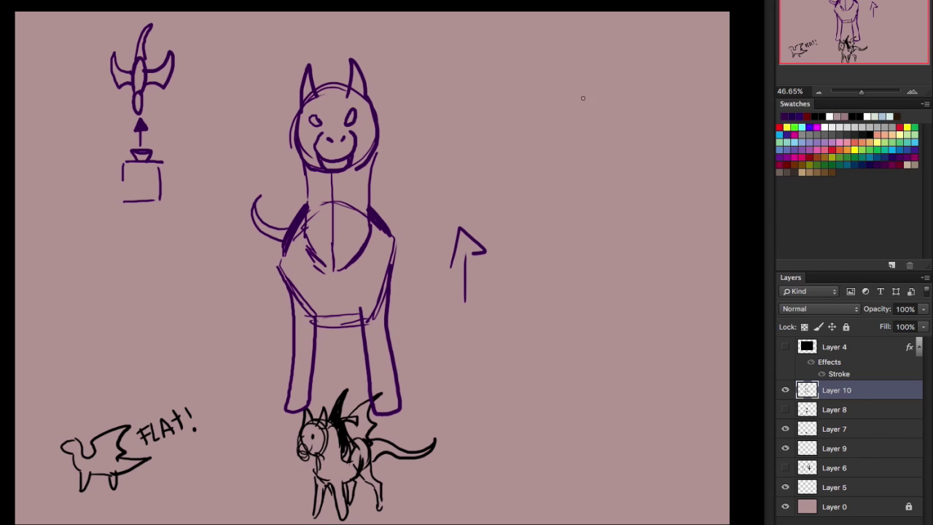
Sketch a second dragon's small shaded head, curved neck and torso seen from behind, erasing the trial wing lines
{"action": "mouse_move", "coordinate": [582, 57]}
{"action": "left_mouse_down"}
{"action": "mouse_move", "coordinate": [606, 65]}
{"action": "mouse_move", "coordinate": [578, 61]}
{"action": "mouse_move", "coordinate": [585, 69]}
{"action": "mouse_move", "coordinate": [585, 56]}
{"action": "mouse_move", "coordinate": [602, 65]}
{"action": "mouse_move", "coordinate": [581, 53]}
{"action": "left_mouse_up"}
{"action": "mouse_move", "coordinate": [582, 56]}
{"action": "left_mouse_down"}
{"action": "mouse_move", "coordinate": [566, 84]}
{"action": "mouse_move", "coordinate": [586, 72]}
{"action": "mouse_move", "coordinate": [587, 96]}
{"action": "left_mouse_up"}
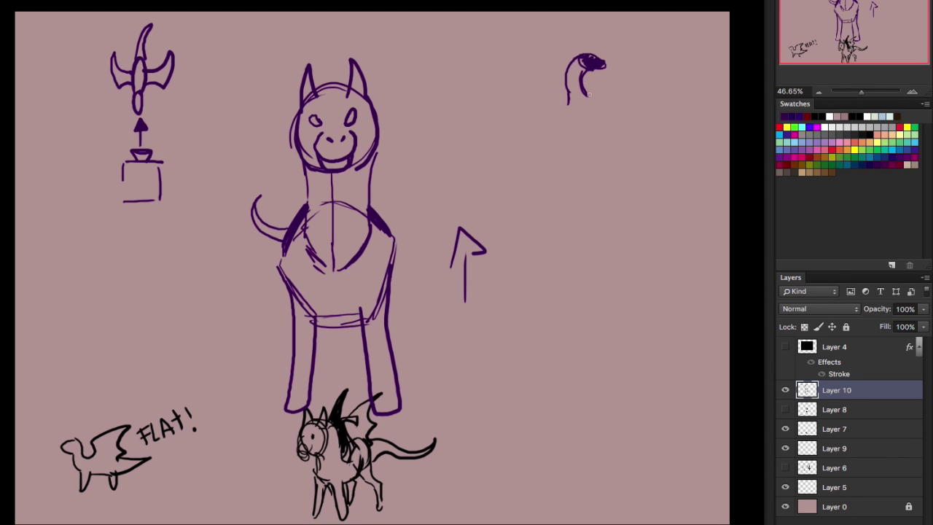
{"action": "mouse_move", "coordinate": [587, 97]}
{"action": "left_mouse_down"}
{"action": "mouse_move", "coordinate": [566, 104]}
{"action": "mouse_move", "coordinate": [546, 126]}
{"action": "mouse_move", "coordinate": [595, 123]}
{"action": "mouse_move", "coordinate": [579, 149]}
{"action": "mouse_move", "coordinate": [545, 125]}
{"action": "mouse_move", "coordinate": [534, 151]}
{"action": "left_mouse_up"}
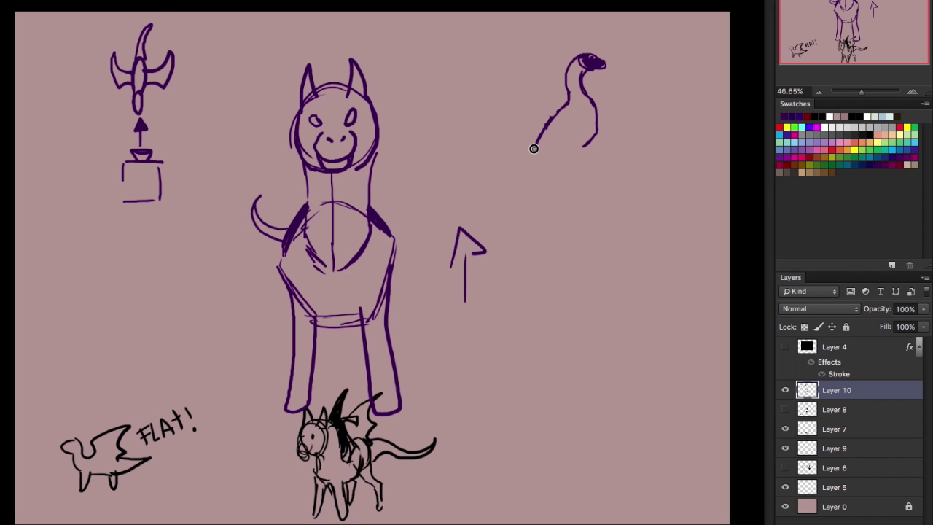
{"action": "left_click_drag", "start_coordinate": [590, 138], "coordinate": [580, 162]}
{"action": "left_click_drag", "start_coordinate": [537, 132], "coordinate": [535, 153]}
{"action": "mouse_move", "coordinate": [569, 103]}
{"action": "left_mouse_down"}
{"action": "mouse_move", "coordinate": [603, 155]}
{"action": "mouse_move", "coordinate": [575, 149]}
{"action": "mouse_move", "coordinate": [587, 143]}
{"action": "mouse_move", "coordinate": [581, 195]}
{"action": "left_mouse_up"}
{"action": "left_click_drag", "start_coordinate": [536, 142], "coordinate": [526, 188]}
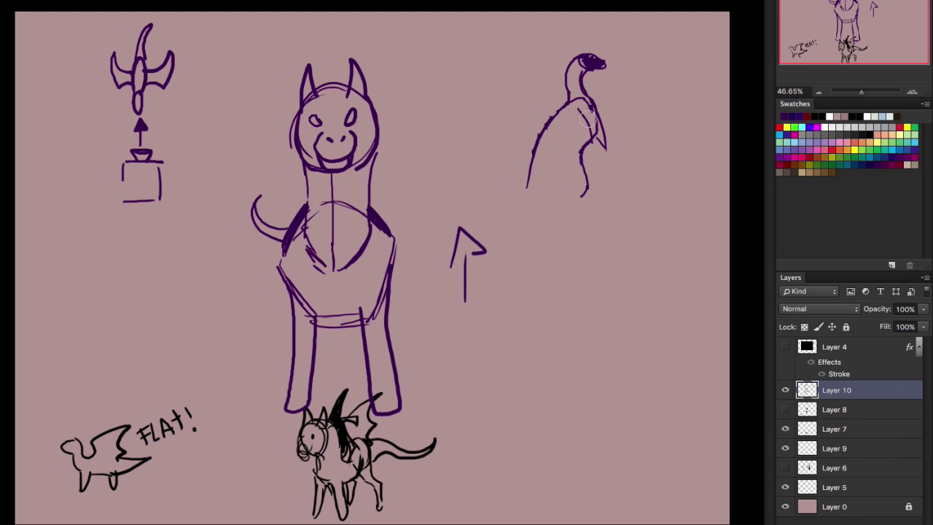
{"action": "mouse_move", "coordinate": [588, 116]}
{"action": "left_mouse_down"}
{"action": "mouse_move", "coordinate": [607, 137]}
{"action": "mouse_move", "coordinate": [587, 92]}
{"action": "mouse_move", "coordinate": [585, 145]}
{"action": "left_mouse_up"}
{"action": "key", "text": "b"}
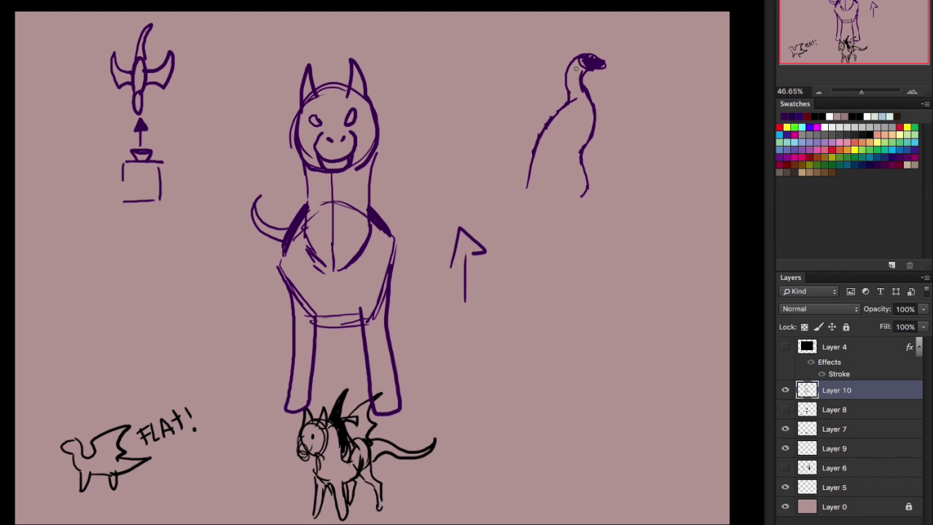
Draw the second dragon's spine line, a long sweeping tail and its hind legs
{"action": "mouse_move", "coordinate": [578, 59]}
{"action": "left_mouse_down"}
{"action": "mouse_move", "coordinate": [540, 181]}
{"action": "mouse_move", "coordinate": [533, 153]}
{"action": "mouse_move", "coordinate": [531, 219]}
{"action": "left_mouse_up"}
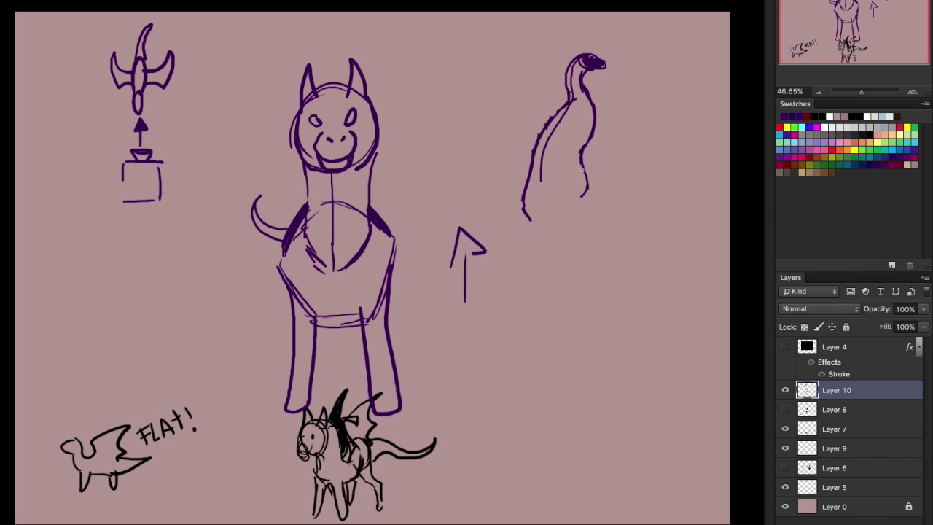
{"action": "mouse_move", "coordinate": [540, 170]}
{"action": "left_mouse_down"}
{"action": "mouse_move", "coordinate": [542, 307]}
{"action": "mouse_move", "coordinate": [476, 396]}
{"action": "mouse_move", "coordinate": [466, 432]}
{"action": "left_mouse_up"}
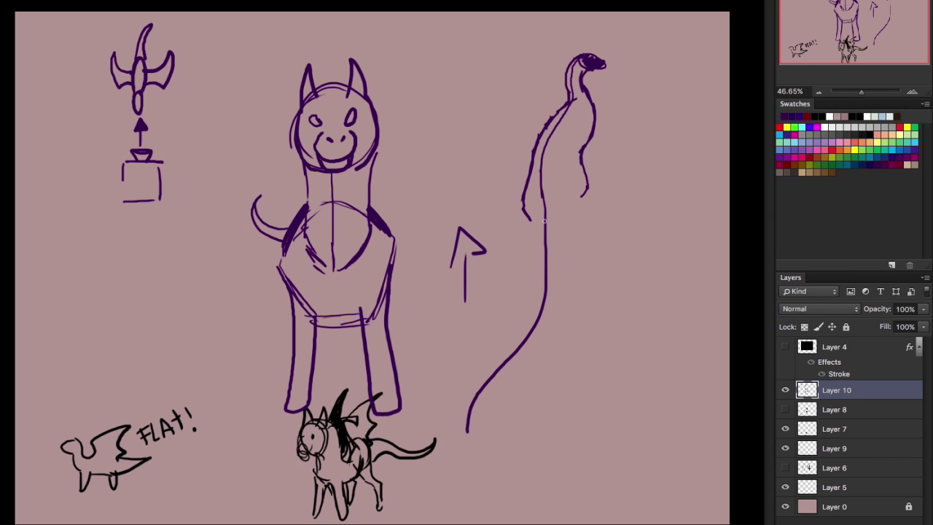
{"action": "mouse_move", "coordinate": [529, 217]}
{"action": "left_mouse_down"}
{"action": "mouse_move", "coordinate": [537, 276]}
{"action": "mouse_move", "coordinate": [468, 406]}
{"action": "mouse_move", "coordinate": [467, 446]}
{"action": "left_mouse_up"}
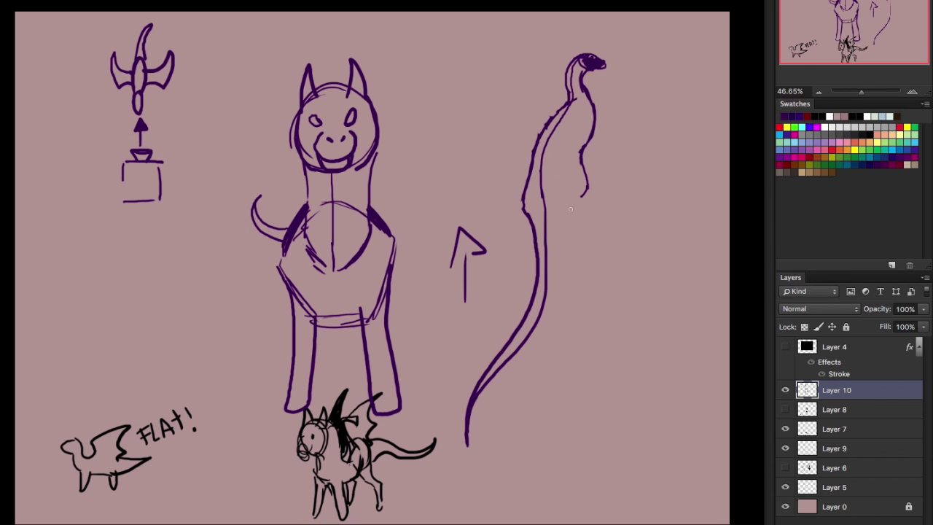
{"action": "left_click", "coordinate": [570, 208]}
{"action": "left_click_drag", "start_coordinate": [571, 209], "coordinate": [472, 452]}
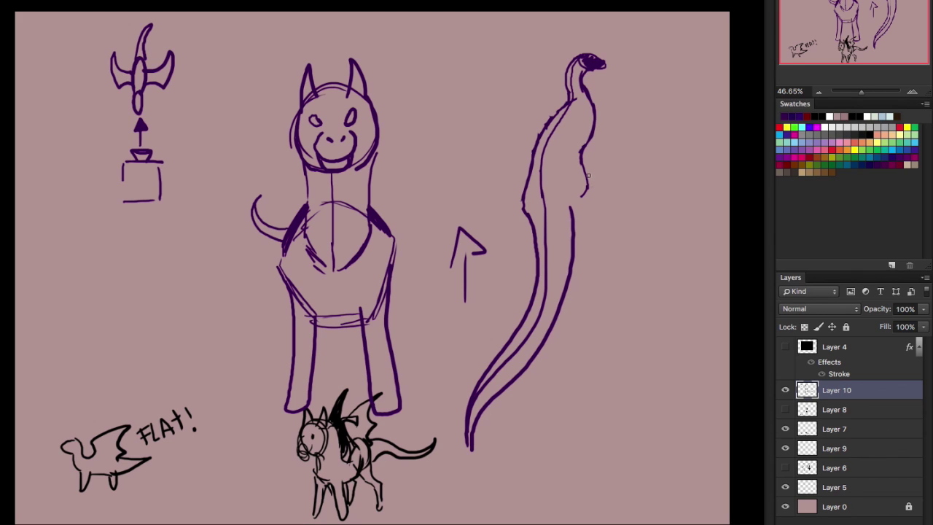
{"action": "mouse_move", "coordinate": [586, 188]}
{"action": "left_mouse_down"}
{"action": "mouse_move", "coordinate": [602, 247]}
{"action": "mouse_move", "coordinate": [594, 256]}
{"action": "mouse_move", "coordinate": [569, 213]}
{"action": "mouse_move", "coordinate": [527, 236]}
{"action": "mouse_move", "coordinate": [529, 260]}
{"action": "left_mouse_up"}
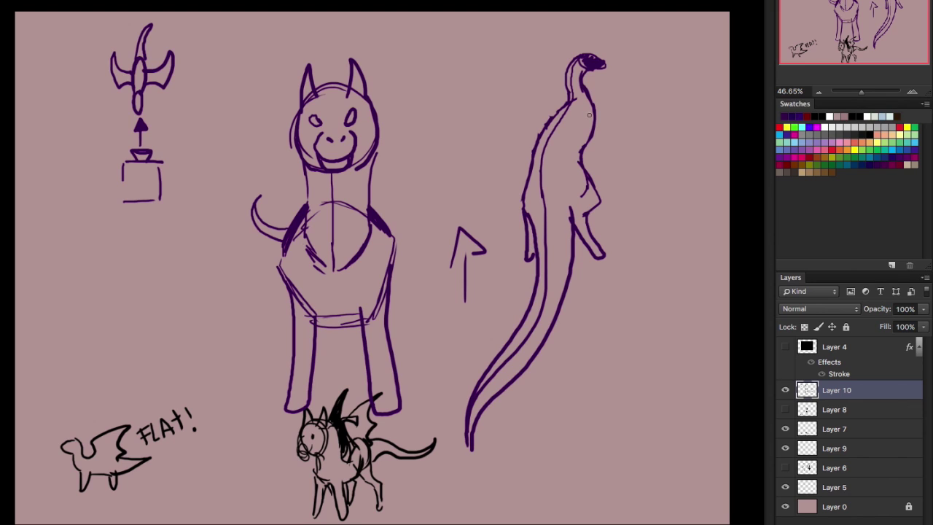
Draw large spread wings on both sides of the second dragon and erase the torso outline overlapped by the near wing
{"action": "mouse_move", "coordinate": [580, 102]}
{"action": "left_mouse_down"}
{"action": "mouse_move", "coordinate": [557, 139]}
{"action": "mouse_move", "coordinate": [551, 232]}
{"action": "mouse_move", "coordinate": [635, 233]}
{"action": "mouse_move", "coordinate": [648, 347]}
{"action": "mouse_move", "coordinate": [542, 471]}
{"action": "mouse_move", "coordinate": [729, 244]}
{"action": "mouse_move", "coordinate": [592, 111]}
{"action": "mouse_move", "coordinate": [646, 139]}
{"action": "mouse_move", "coordinate": [730, 139]}
{"action": "left_mouse_up"}
{"action": "mouse_move", "coordinate": [571, 115]}
{"action": "left_mouse_down"}
{"action": "mouse_move", "coordinate": [616, 150]}
{"action": "mouse_move", "coordinate": [739, 163]}
{"action": "left_mouse_up"}
{"action": "key", "text": "e"}
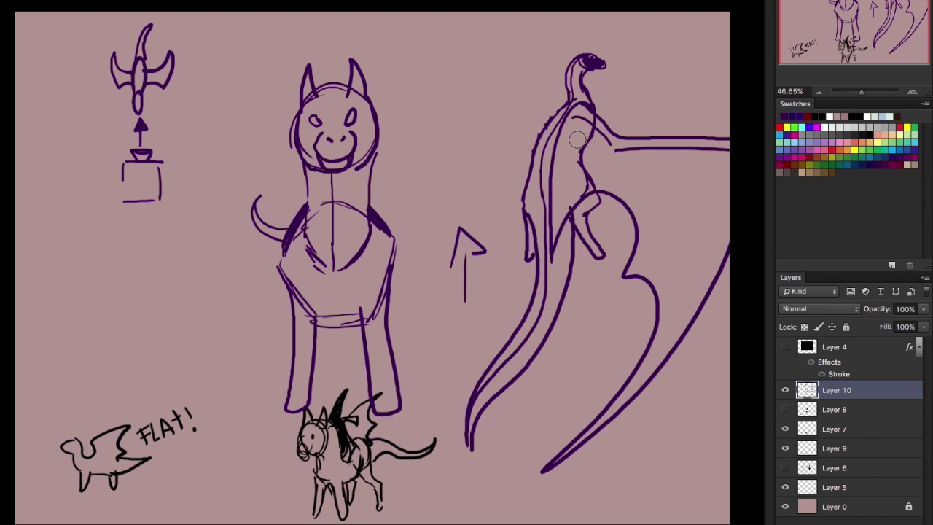
{"action": "mouse_move", "coordinate": [577, 140]}
{"action": "left_mouse_down"}
{"action": "mouse_move", "coordinate": [590, 183]}
{"action": "mouse_move", "coordinate": [581, 139]}
{"action": "left_mouse_up"}
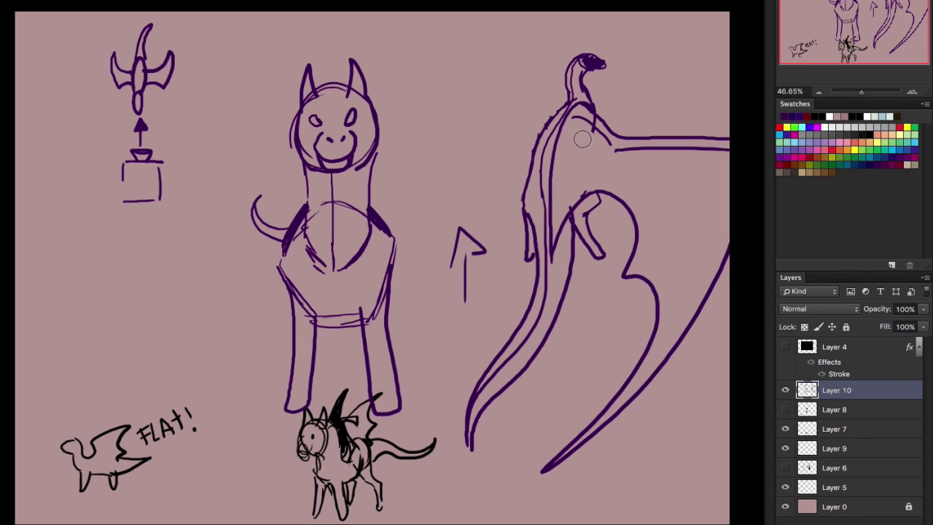
{"action": "mouse_move", "coordinate": [565, 108]}
{"action": "left_mouse_down"}
{"action": "mouse_move", "coordinate": [520, 124]}
{"action": "mouse_move", "coordinate": [540, 77]}
{"action": "mouse_move", "coordinate": [522, 71]}
{"action": "mouse_move", "coordinate": [439, 382]}
{"action": "mouse_move", "coordinate": [510, 240]}
{"action": "mouse_move", "coordinate": [552, 255]}
{"action": "mouse_move", "coordinate": [544, 231]}
{"action": "left_mouse_up"}
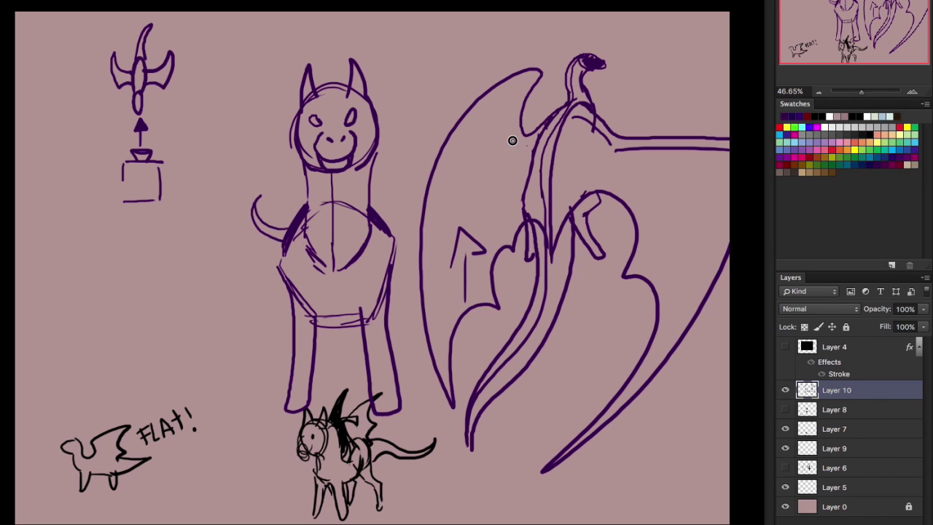
Draw the inner edge of the rear-view dragon's left wing and erase the torso lines it overlaps
{"action": "mouse_move", "coordinate": [513, 141]}
{"action": "left_mouse_down"}
{"action": "mouse_move", "coordinate": [518, 79]}
{"action": "mouse_move", "coordinate": [490, 99]}
{"action": "left_mouse_up"}
{"action": "key", "text": "e"}
{"action": "left_click_drag", "start_coordinate": [537, 151], "coordinate": [556, 122]}
{"action": "mouse_move", "coordinate": [531, 201]}
{"action": "left_mouse_down"}
{"action": "mouse_move", "coordinate": [537, 164]}
{"action": "mouse_move", "coordinate": [538, 205]}
{"action": "left_mouse_up"}
{"action": "left_click_drag", "start_coordinate": [539, 205], "coordinate": [541, 190]}
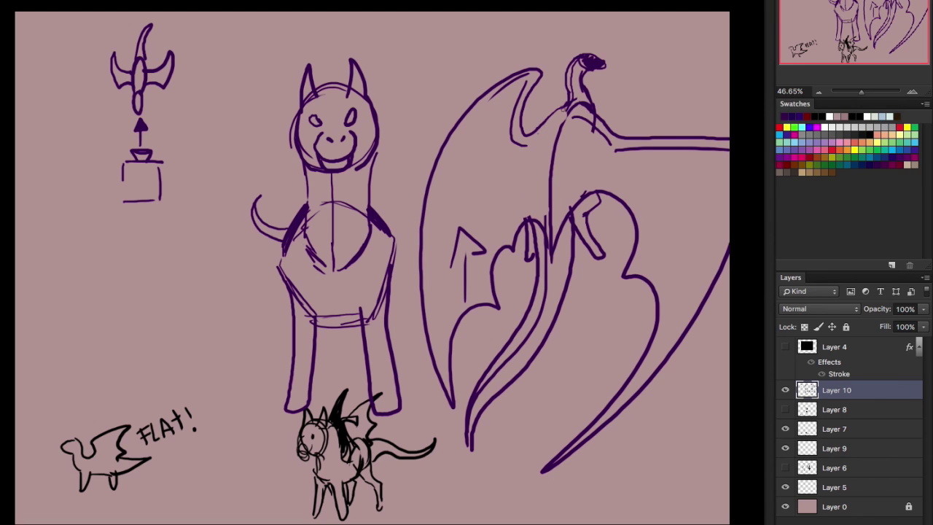
{"action": "key", "text": "ctrl+z"}
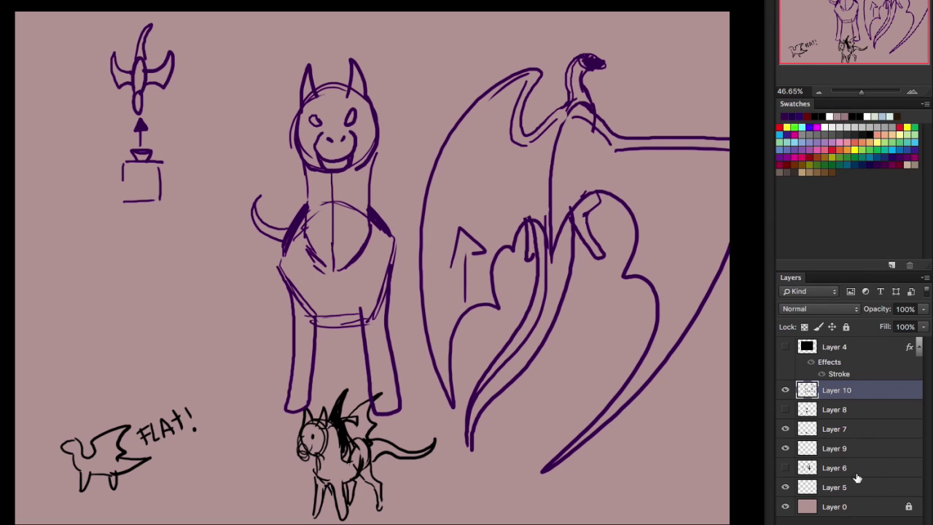
Hide Layer 10 and sketch a dragon's head with eye and nostril and its curved neck in black on a new layer
{"action": "left_click", "coordinate": [785, 390]}
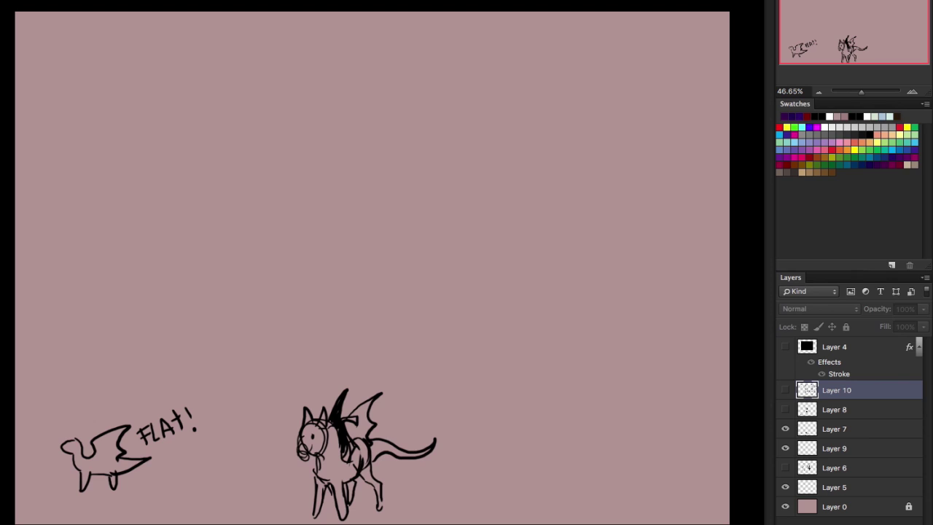
{"action": "key", "text": "alt+shift+super+n"}
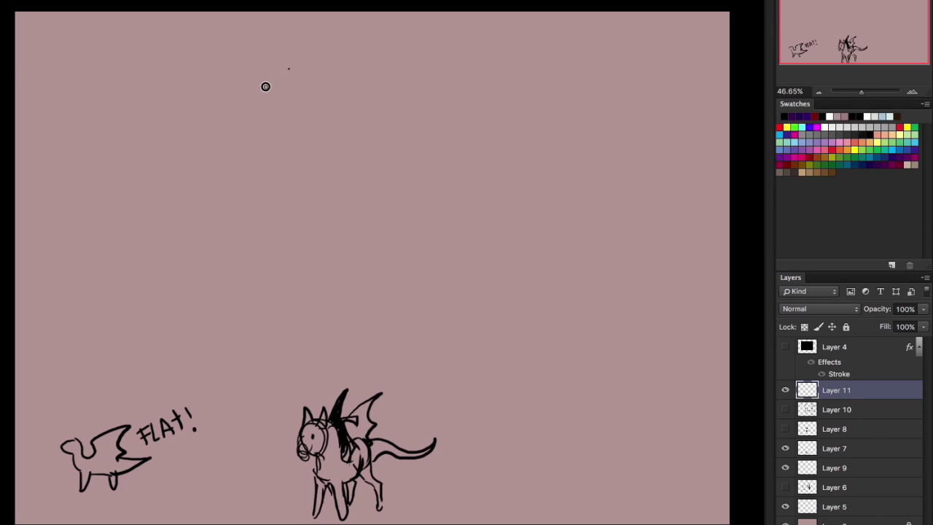
{"action": "mouse_move", "coordinate": [289, 69]}
{"action": "left_mouse_down"}
{"action": "mouse_move", "coordinate": [273, 121]}
{"action": "mouse_move", "coordinate": [289, 116]}
{"action": "left_mouse_up"}
{"action": "left_click", "coordinate": [281, 95]}
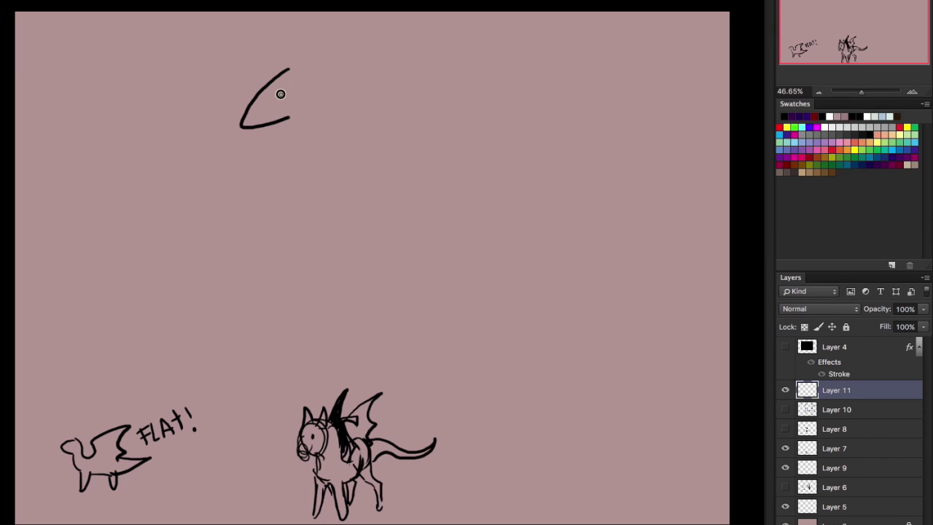
{"action": "left_click", "coordinate": [250, 120]}
{"action": "mouse_move", "coordinate": [288, 70]}
{"action": "left_mouse_down"}
{"action": "mouse_move", "coordinate": [318, 85]}
{"action": "mouse_move", "coordinate": [291, 118]}
{"action": "mouse_move", "coordinate": [318, 206]}
{"action": "mouse_move", "coordinate": [346, 217]}
{"action": "mouse_move", "coordinate": [327, 110]}
{"action": "mouse_move", "coordinate": [329, 149]}
{"action": "mouse_move", "coordinate": [377, 157]}
{"action": "left_mouse_up"}
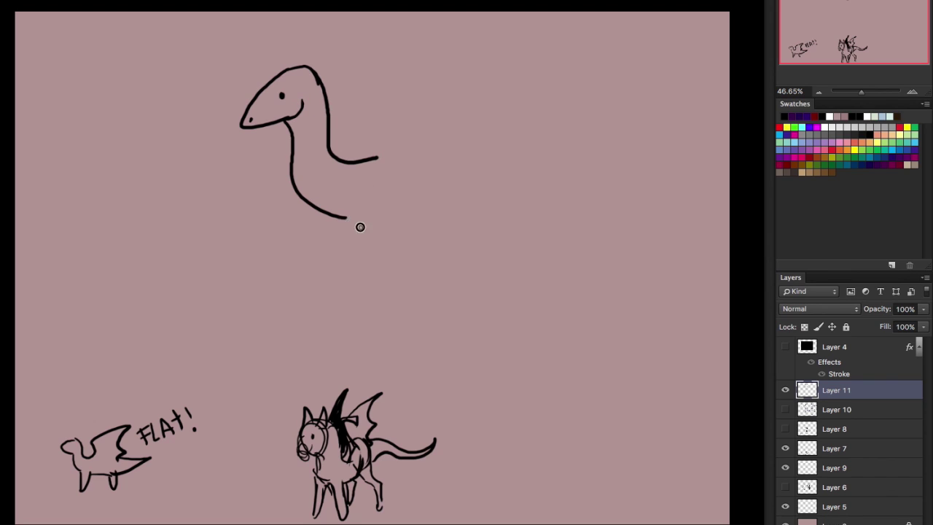
Draw the dragon's rounded chest and belly curves, rising back and smaller hind legs receding behind the torso
{"action": "left_click_drag", "start_coordinate": [346, 218], "coordinate": [377, 232]}
{"action": "left_click_drag", "start_coordinate": [364, 232], "coordinate": [418, 169]}
{"action": "left_click_drag", "start_coordinate": [400, 236], "coordinate": [399, 142]}
{"action": "left_click_drag", "start_coordinate": [399, 237], "coordinate": [430, 152]}
{"action": "mouse_move", "coordinate": [400, 122]}
{"action": "left_mouse_down"}
{"action": "mouse_move", "coordinate": [422, 100]}
{"action": "mouse_move", "coordinate": [440, 102]}
{"action": "left_mouse_up"}
{"action": "mouse_move", "coordinate": [438, 174]}
{"action": "left_mouse_down"}
{"action": "mouse_move", "coordinate": [445, 137]}
{"action": "mouse_move", "coordinate": [462, 137]}
{"action": "mouse_move", "coordinate": [486, 169]}
{"action": "left_mouse_up"}
{"action": "mouse_move", "coordinate": [472, 159]}
{"action": "left_mouse_down"}
{"action": "mouse_move", "coordinate": [489, 185]}
{"action": "mouse_move", "coordinate": [484, 164]}
{"action": "left_mouse_up"}
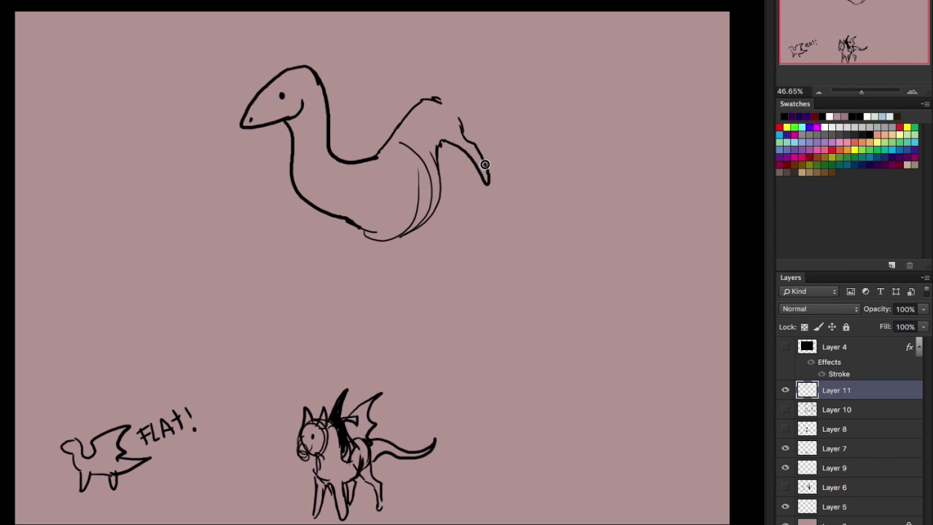
{"action": "left_click_drag", "start_coordinate": [436, 118], "coordinate": [441, 191]}
{"action": "mouse_move", "coordinate": [437, 153]}
{"action": "left_mouse_down"}
{"action": "mouse_move", "coordinate": [441, 188]}
{"action": "mouse_move", "coordinate": [415, 232]}
{"action": "left_mouse_up"}
{"action": "mouse_move", "coordinate": [377, 154]}
{"action": "left_mouse_down"}
{"action": "mouse_move", "coordinate": [364, 191]}
{"action": "mouse_move", "coordinate": [374, 228]}
{"action": "left_mouse_up"}
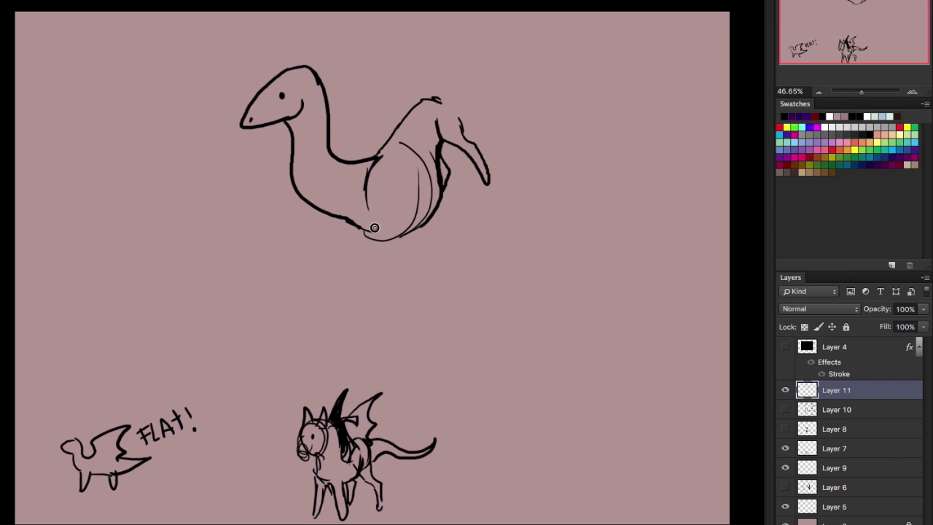
Draw two long front legs below the chest and thicken the outlines of the hind leg and rump
{"action": "mouse_move", "coordinate": [407, 172]}
{"action": "left_mouse_down"}
{"action": "mouse_move", "coordinate": [417, 223]}
{"action": "mouse_move", "coordinate": [401, 286]}
{"action": "left_mouse_up"}
{"action": "mouse_move", "coordinate": [386, 227]}
{"action": "left_mouse_down"}
{"action": "mouse_move", "coordinate": [373, 310]}
{"action": "mouse_move", "coordinate": [403, 288]}
{"action": "mouse_move", "coordinate": [403, 279]}
{"action": "mouse_move", "coordinate": [382, 329]}
{"action": "mouse_move", "coordinate": [371, 335]}
{"action": "mouse_move", "coordinate": [372, 310]}
{"action": "left_mouse_up"}
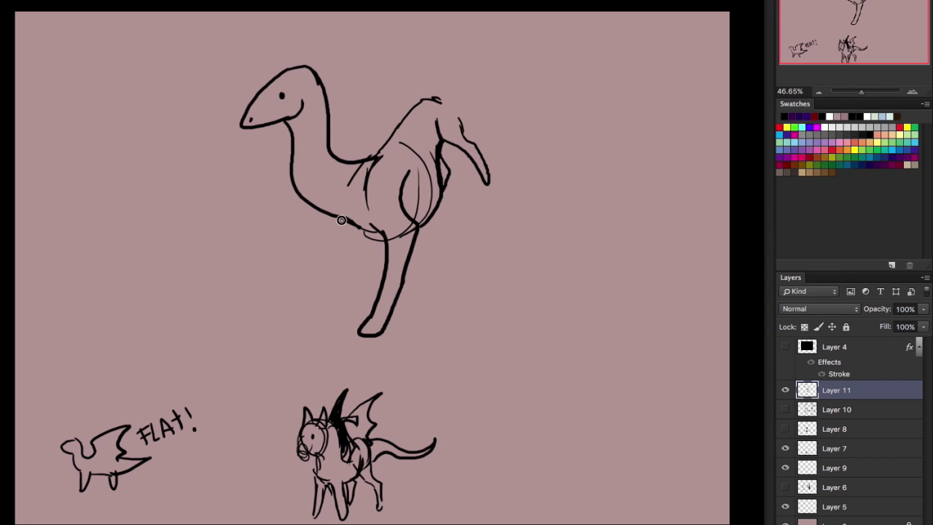
{"action": "mouse_move", "coordinate": [341, 220]}
{"action": "left_mouse_down"}
{"action": "mouse_move", "coordinate": [342, 242]}
{"action": "mouse_move", "coordinate": [298, 310]}
{"action": "mouse_move", "coordinate": [324, 308]}
{"action": "mouse_move", "coordinate": [369, 230]}
{"action": "left_mouse_up"}
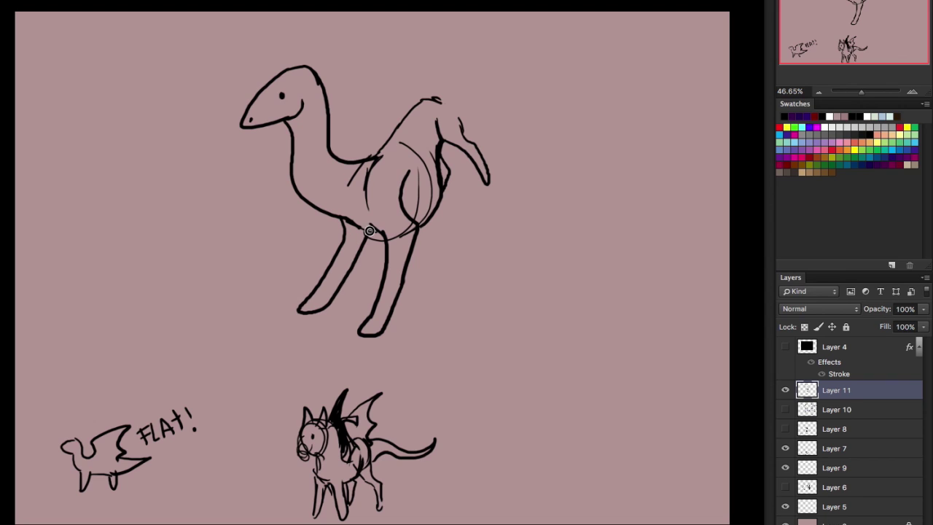
{"action": "left_click_drag", "start_coordinate": [484, 180], "coordinate": [478, 145]}
{"action": "mouse_move", "coordinate": [438, 100]}
{"action": "left_mouse_down"}
{"action": "mouse_move", "coordinate": [457, 110]}
{"action": "mouse_move", "coordinate": [399, 132]}
{"action": "mouse_move", "coordinate": [402, 120]}
{"action": "mouse_move", "coordinate": [376, 157]}
{"action": "left_mouse_up"}
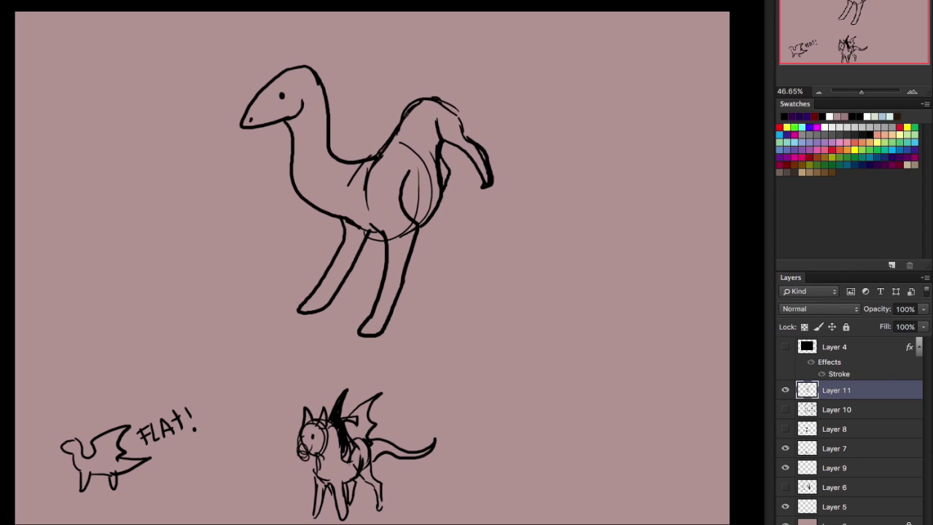
Add a long, thin upswept tail and the raised wings, with the near wing running past the canvas's upper edge
{"action": "mouse_move", "coordinate": [423, 98]}
{"action": "left_mouse_down"}
{"action": "mouse_move", "coordinate": [519, 102]}
{"action": "mouse_move", "coordinate": [585, 53]}
{"action": "mouse_move", "coordinate": [622, 43]}
{"action": "left_mouse_up"}
{"action": "mouse_move", "coordinate": [457, 117]}
{"action": "left_mouse_down"}
{"action": "mouse_move", "coordinate": [513, 114]}
{"action": "mouse_move", "coordinate": [579, 56]}
{"action": "left_mouse_up"}
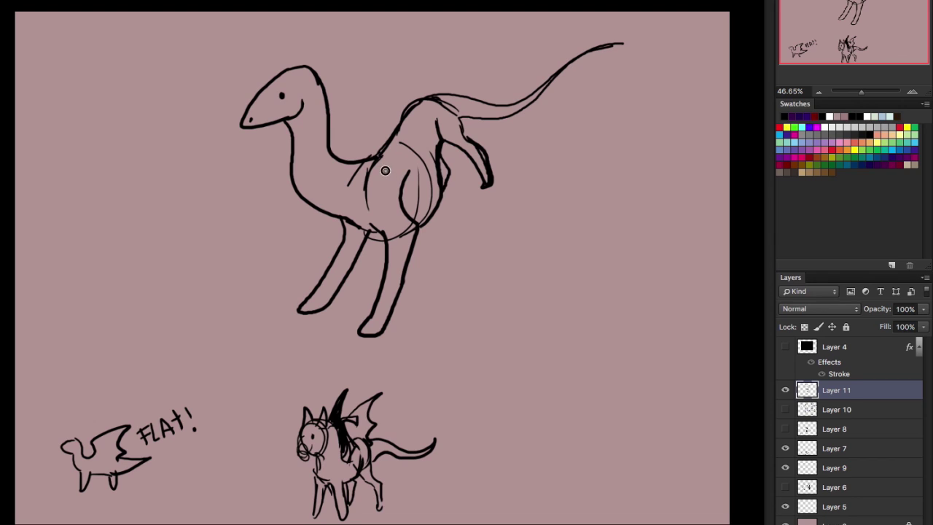
{"action": "mouse_move", "coordinate": [385, 170]}
{"action": "left_mouse_down"}
{"action": "mouse_move", "coordinate": [415, 149]}
{"action": "mouse_move", "coordinate": [406, 83]}
{"action": "mouse_move", "coordinate": [323, 58]}
{"action": "mouse_move", "coordinate": [357, 11]}
{"action": "left_mouse_up"}
{"action": "mouse_move", "coordinate": [503, 105]}
{"action": "left_mouse_down"}
{"action": "mouse_move", "coordinate": [482, 73]}
{"action": "mouse_move", "coordinate": [513, 48]}
{"action": "mouse_move", "coordinate": [526, 12]}
{"action": "left_mouse_up"}
{"action": "left_click_drag", "start_coordinate": [352, 158], "coordinate": [331, 64]}
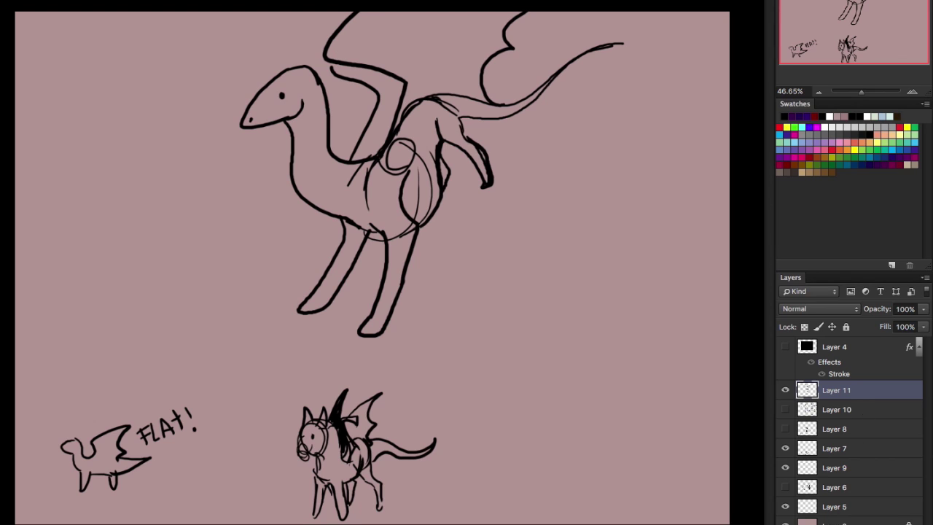
Delete the old sketch layers Layer 10, Layer 8, Layer 7 and Layer 9
{"action": "left_click", "coordinate": [837, 409]}
{"action": "key", "text": "Delete"}
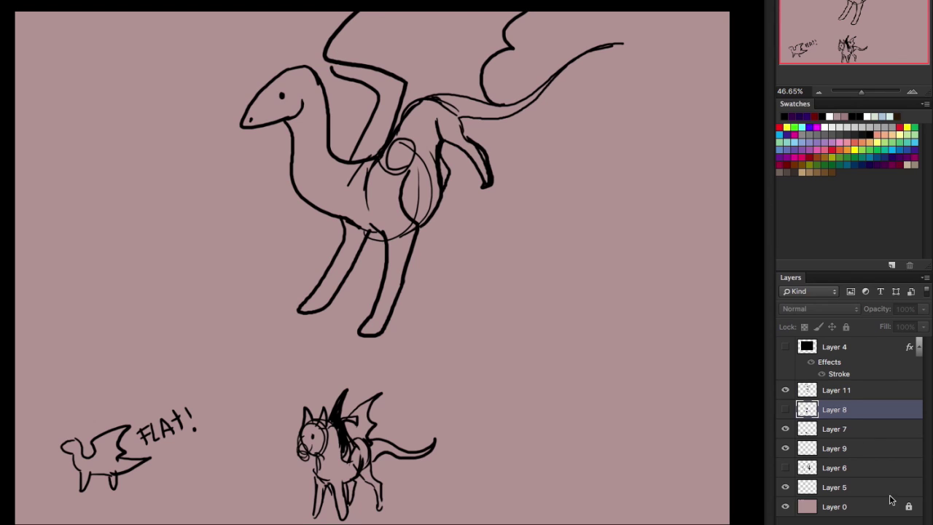
{"action": "key", "text": "Delete"}
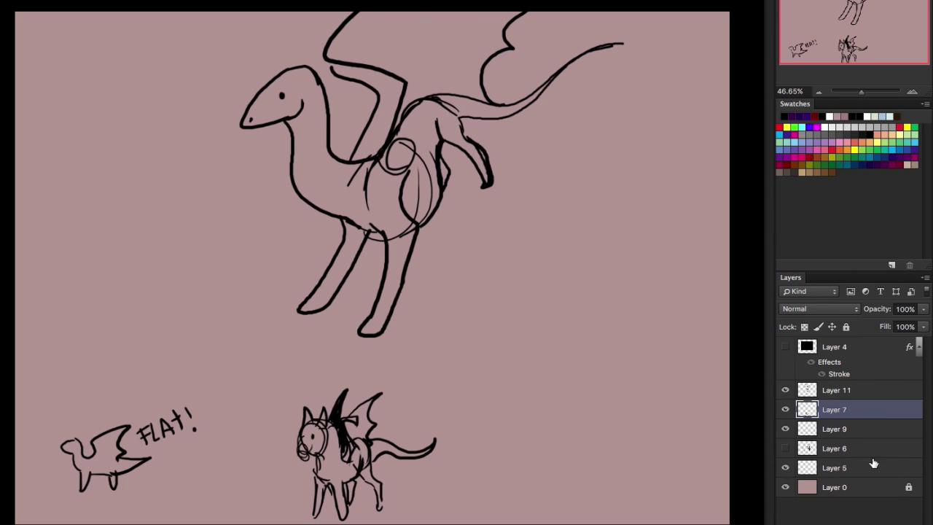
{"action": "key", "text": "Delete"}
{"action": "key", "text": "Delete"}
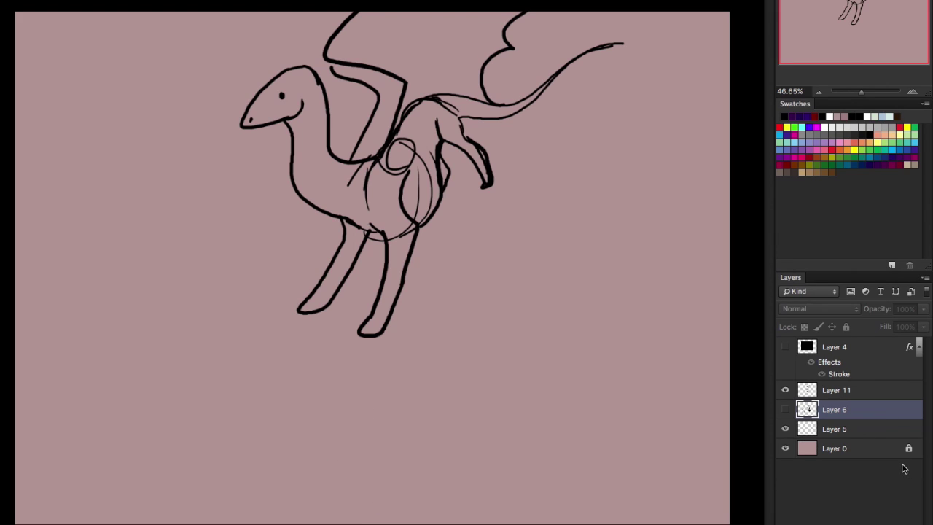
Move the dragon on Layer 11 down and slightly left, and complete the near wing's outline with a pointed tip
{"action": "left_click", "coordinate": [855, 391]}
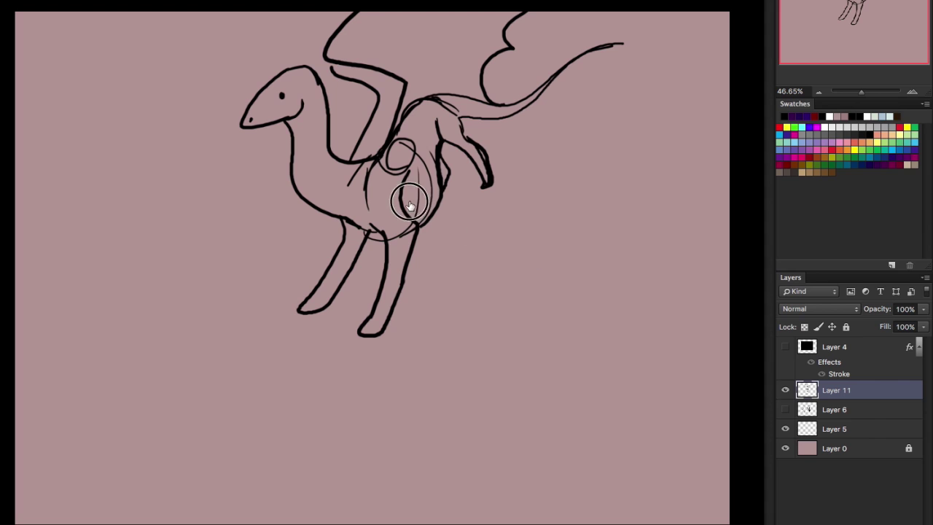
{"action": "mouse_move", "coordinate": [409, 204]}
{"action": "left_mouse_down"}
{"action": "mouse_move", "coordinate": [374, 309]}
{"action": "mouse_move", "coordinate": [381, 304]}
{"action": "mouse_move", "coordinate": [370, 309]}
{"action": "left_mouse_up"}
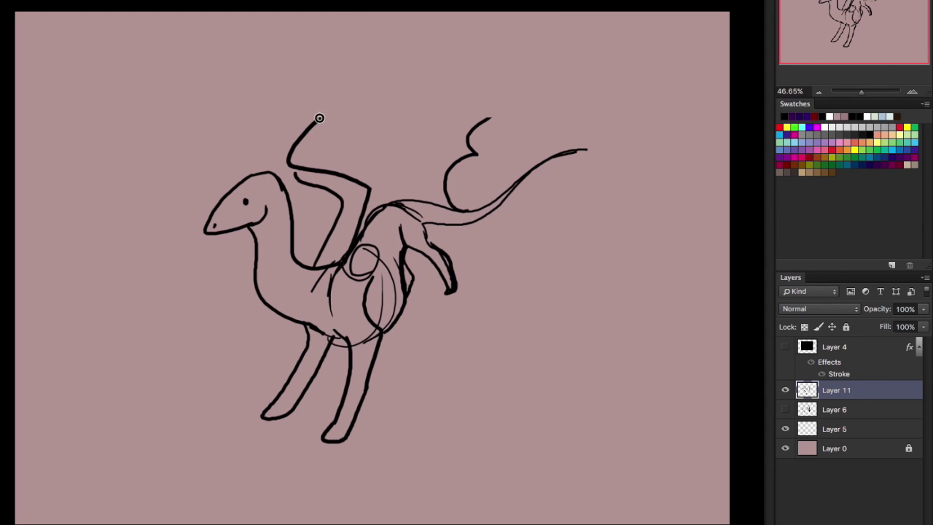
{"action": "mouse_move", "coordinate": [320, 118]}
{"action": "left_mouse_down"}
{"action": "mouse_move", "coordinate": [456, 44]}
{"action": "mouse_move", "coordinate": [538, 30]}
{"action": "mouse_move", "coordinate": [493, 65]}
{"action": "mouse_move", "coordinate": [489, 113]}
{"action": "left_mouse_up"}
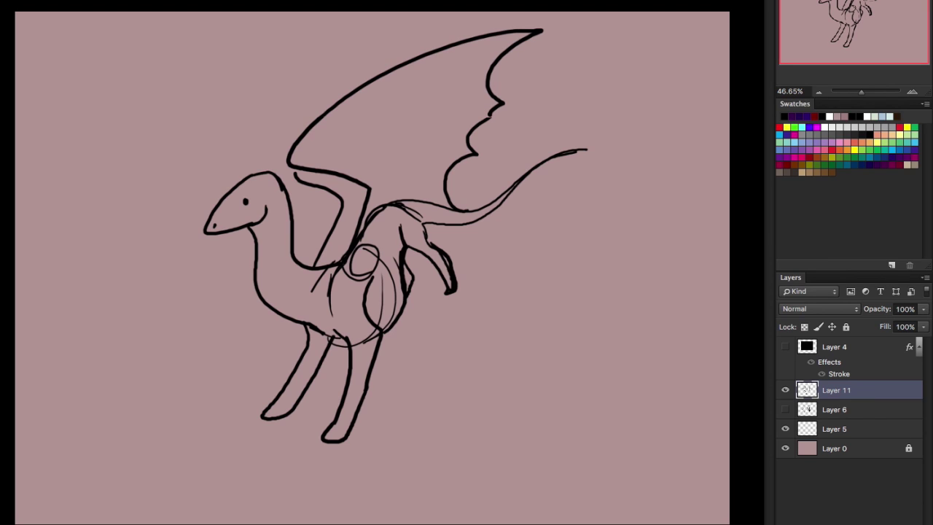
On a new layer below Layer 11, paint the dragon's body, legs, tail and wing edges blue with a 145 px brush
{"action": "key", "text": "ctrl+shift+alt+n"}
{"action": "left_click_drag", "start_coordinate": [839, 391], "coordinate": [843, 450]}
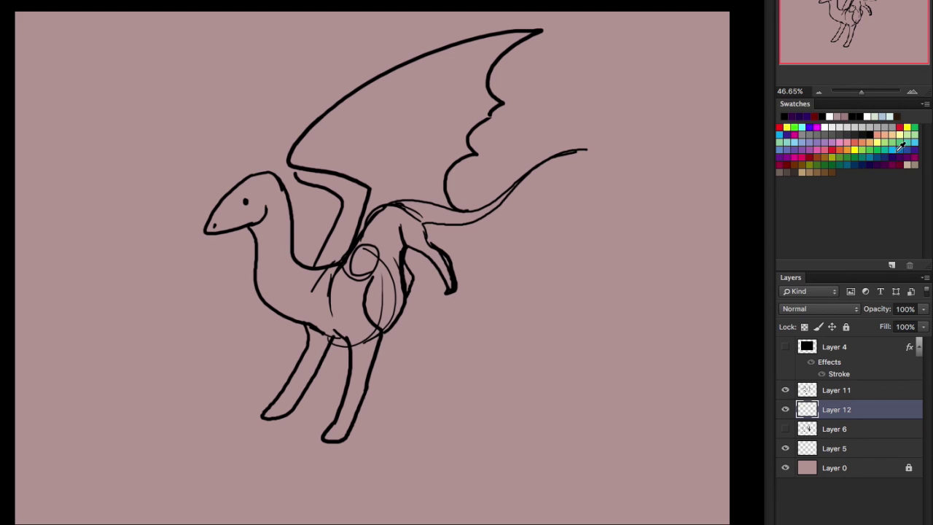
{"action": "left_click", "coordinate": [901, 146]}
{"action": "right_click", "coordinate": [505, 226]}
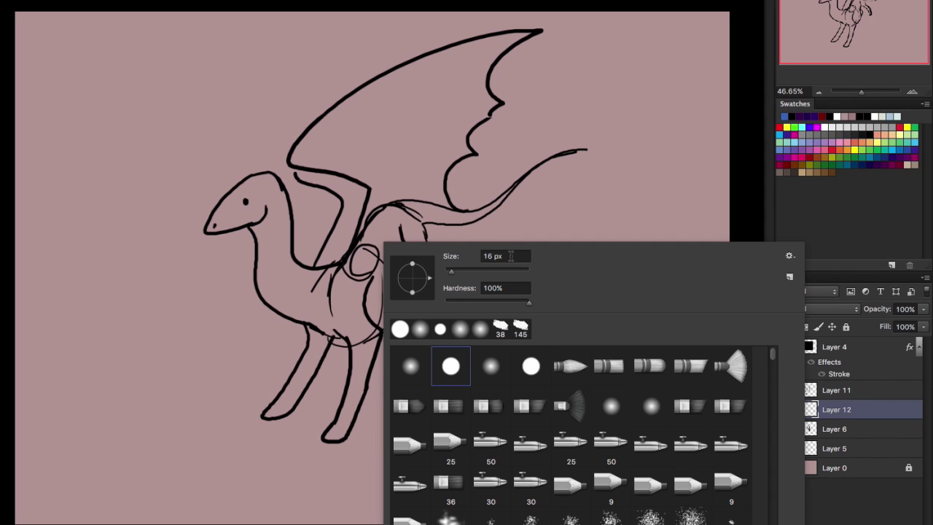
{"action": "left_click", "coordinate": [501, 256]}
{"action": "type", "text": "169"}
{"action": "key", "text": "Return"}
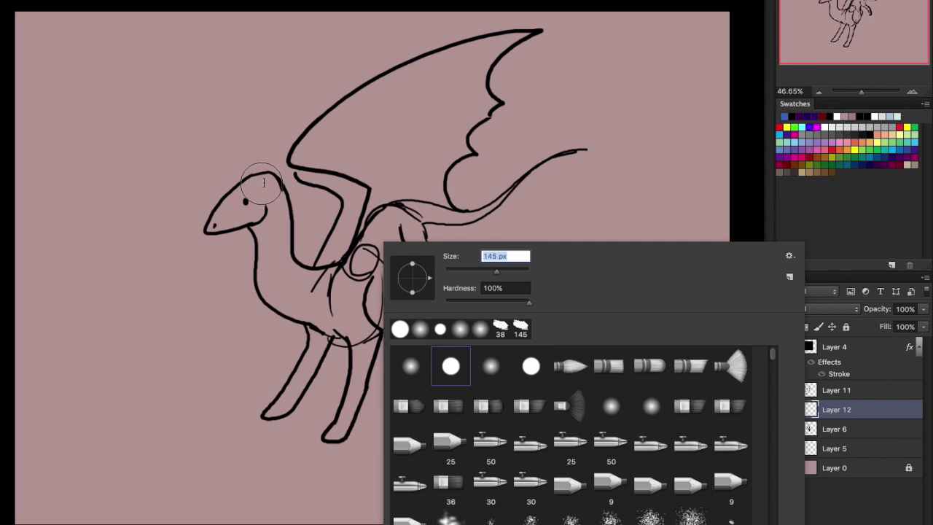
{"action": "left_click", "coordinate": [264, 182]}
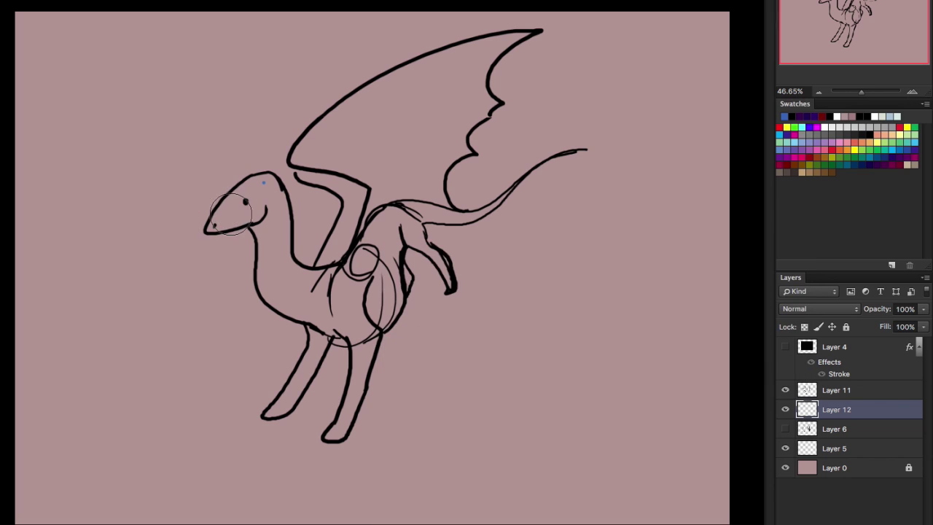
{"action": "mouse_move", "coordinate": [250, 186]}
{"action": "left_mouse_down"}
{"action": "mouse_move", "coordinate": [266, 186]}
{"action": "mouse_move", "coordinate": [248, 219]}
{"action": "mouse_move", "coordinate": [266, 211]}
{"action": "mouse_move", "coordinate": [277, 300]}
{"action": "mouse_move", "coordinate": [321, 350]}
{"action": "mouse_move", "coordinate": [277, 393]}
{"action": "mouse_move", "coordinate": [324, 324]}
{"action": "mouse_move", "coordinate": [317, 299]}
{"action": "left_mouse_up"}
{"action": "mouse_move", "coordinate": [280, 204]}
{"action": "left_mouse_down"}
{"action": "mouse_move", "coordinate": [297, 280]}
{"action": "mouse_move", "coordinate": [355, 334]}
{"action": "mouse_move", "coordinate": [357, 376]}
{"action": "mouse_move", "coordinate": [331, 433]}
{"action": "mouse_move", "coordinate": [344, 416]}
{"action": "mouse_move", "coordinate": [360, 315]}
{"action": "mouse_move", "coordinate": [321, 277]}
{"action": "mouse_move", "coordinate": [347, 190]}
{"action": "mouse_move", "coordinate": [293, 159]}
{"action": "mouse_move", "coordinate": [383, 94]}
{"action": "left_mouse_up"}
{"action": "mouse_move", "coordinate": [523, 37]}
{"action": "left_mouse_down"}
{"action": "mouse_move", "coordinate": [470, 102]}
{"action": "mouse_move", "coordinate": [444, 212]}
{"action": "mouse_move", "coordinate": [461, 217]}
{"action": "left_mouse_up"}
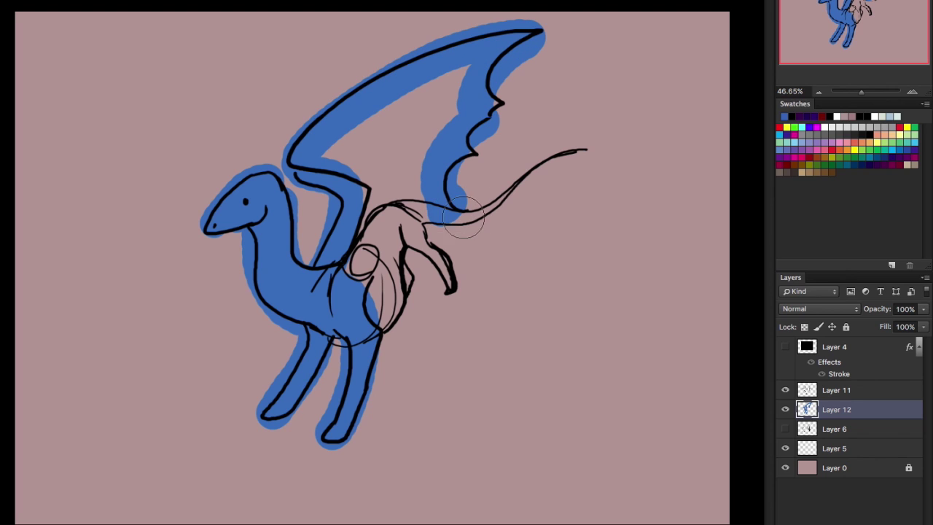
{"action": "mouse_move", "coordinate": [521, 184]}
{"action": "left_mouse_down"}
{"action": "mouse_move", "coordinate": [422, 215]}
{"action": "mouse_move", "coordinate": [376, 300]}
{"action": "mouse_move", "coordinate": [390, 255]}
{"action": "left_mouse_up"}
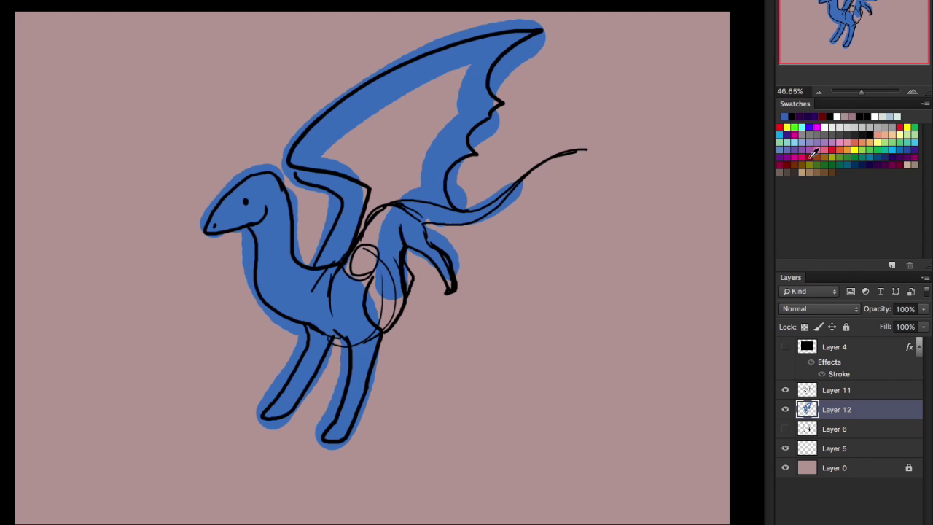
Paint the near wing's membrane purple and fill the remaining torso and rump with blue
{"action": "left_click", "coordinate": [785, 155]}
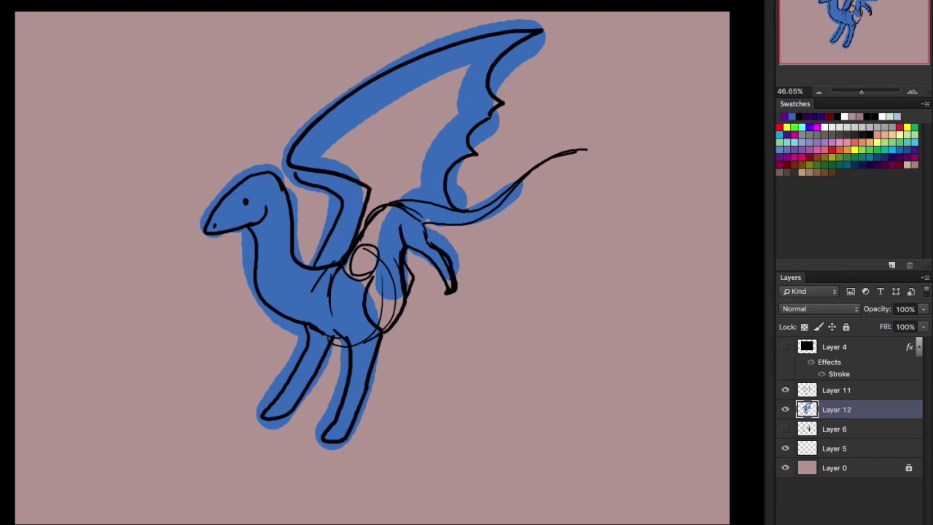
{"action": "mouse_move", "coordinate": [321, 149]}
{"action": "left_mouse_down"}
{"action": "mouse_move", "coordinate": [510, 36]}
{"action": "mouse_move", "coordinate": [365, 136]}
{"action": "mouse_move", "coordinate": [381, 167]}
{"action": "mouse_move", "coordinate": [370, 231]}
{"action": "mouse_move", "coordinate": [415, 157]}
{"action": "mouse_move", "coordinate": [430, 106]}
{"action": "mouse_move", "coordinate": [415, 150]}
{"action": "mouse_move", "coordinate": [490, 70]}
{"action": "mouse_move", "coordinate": [452, 109]}
{"action": "mouse_move", "coordinate": [491, 110]}
{"action": "mouse_move", "coordinate": [422, 189]}
{"action": "mouse_move", "coordinate": [434, 209]}
{"action": "left_mouse_up"}
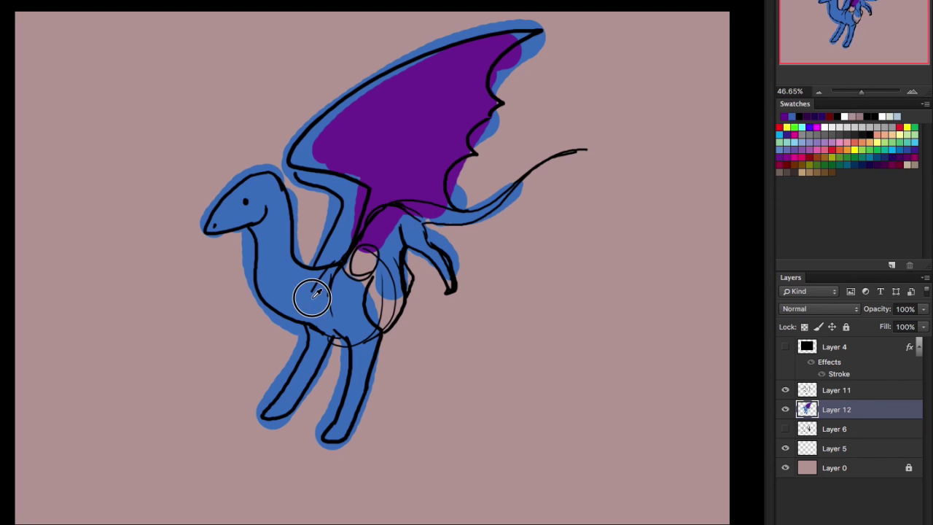
{"action": "mouse_move", "coordinate": [380, 246]}
{"action": "left_mouse_down"}
{"action": "mouse_move", "coordinate": [365, 263]}
{"action": "mouse_move", "coordinate": [380, 260]}
{"action": "mouse_move", "coordinate": [373, 320]}
{"action": "mouse_move", "coordinate": [388, 297]}
{"action": "mouse_move", "coordinate": [375, 321]}
{"action": "mouse_move", "coordinate": [387, 285]}
{"action": "mouse_move", "coordinate": [389, 307]}
{"action": "mouse_move", "coordinate": [384, 230]}
{"action": "mouse_move", "coordinate": [418, 221]}
{"action": "left_mouse_up"}
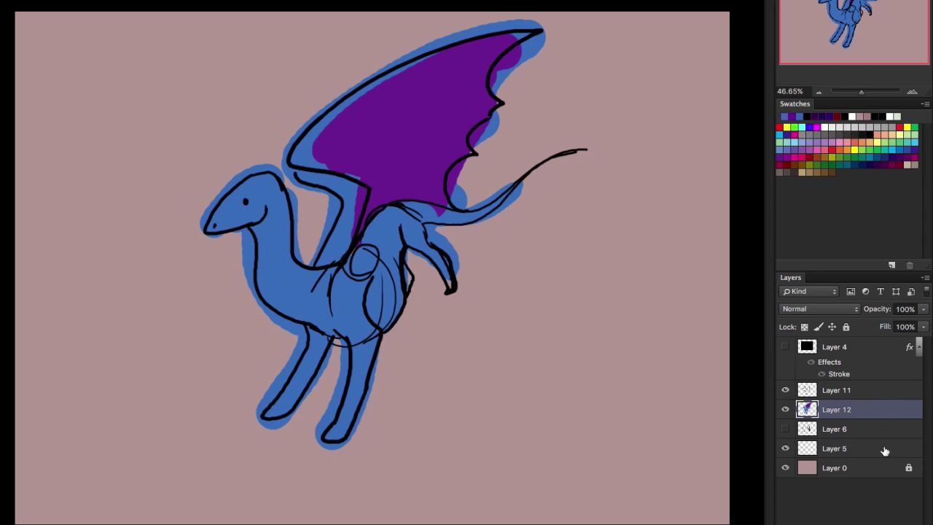
Add an empty layer above Layer 12, and on Layer 11 draw a camera with an arrow toward the dragon using a 38 px dark purple brush
{"action": "key", "text": "ctrl+shift+alt+n"}
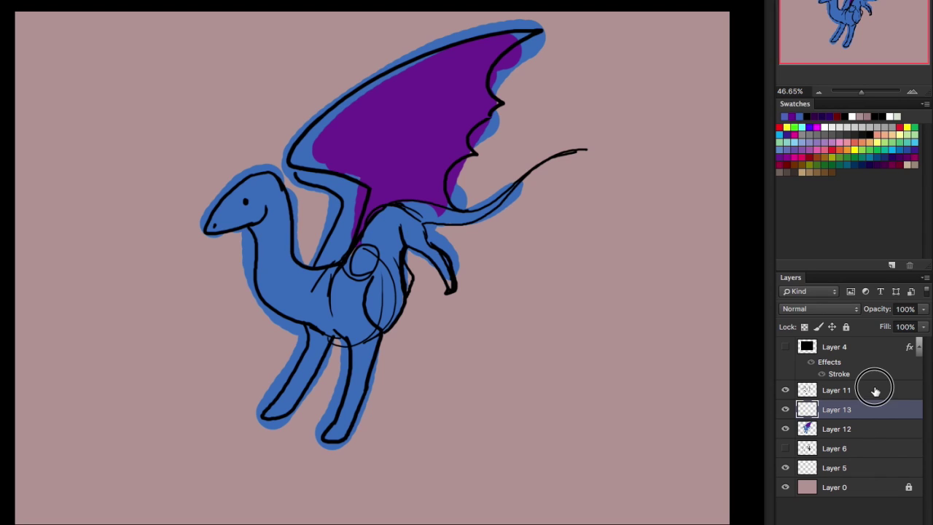
{"action": "left_click", "coordinate": [877, 395]}
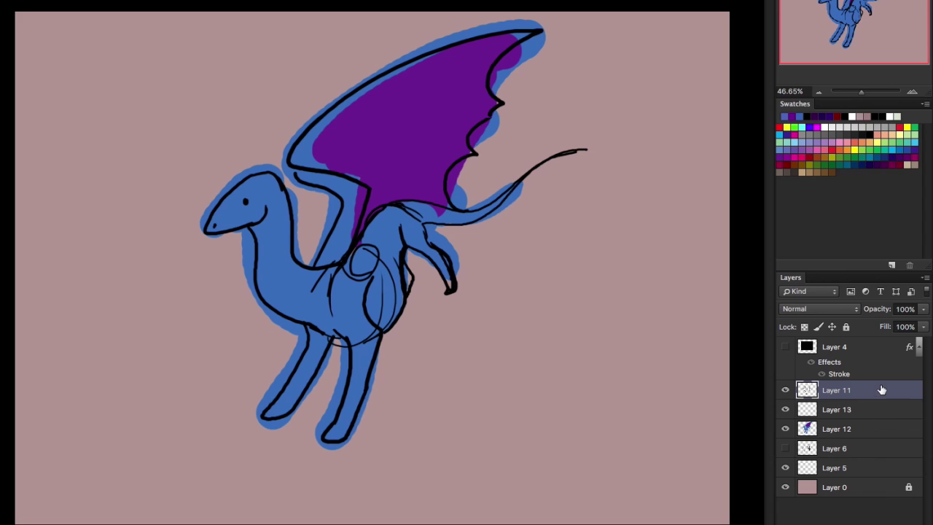
{"action": "left_click", "coordinate": [875, 160]}
{"action": "right_click", "coordinate": [507, 301]}
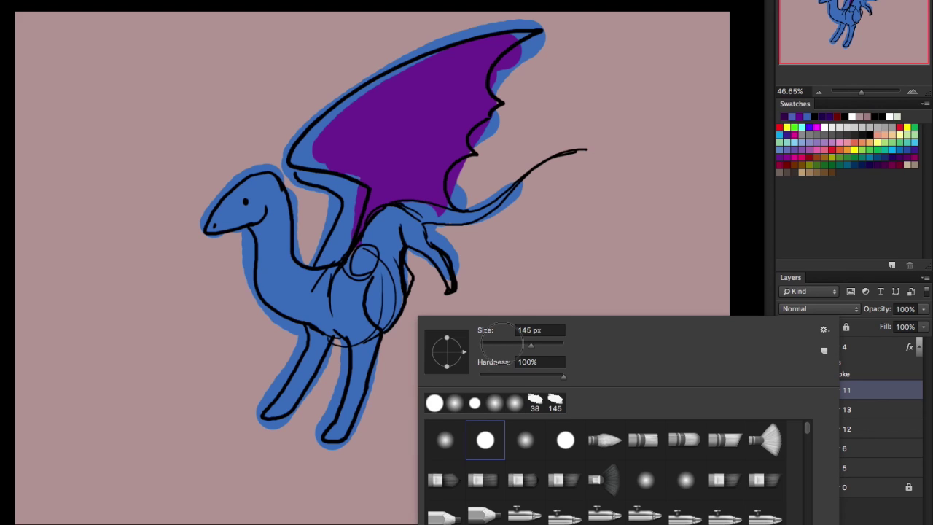
{"action": "left_click_drag", "start_coordinate": [530, 344], "coordinate": [494, 347]}
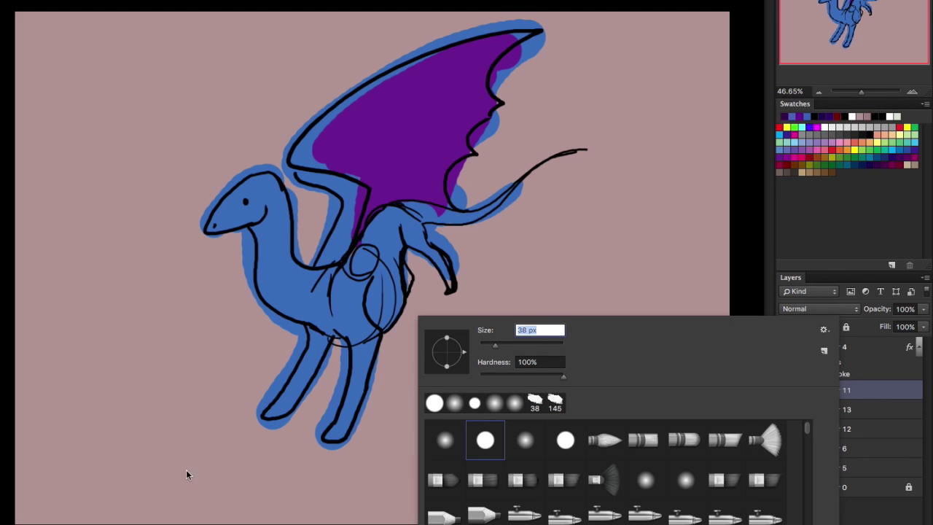
{"action": "mouse_move", "coordinate": [124, 472]}
{"action": "left_mouse_down"}
{"action": "mouse_move", "coordinate": [165, 426]}
{"action": "mouse_move", "coordinate": [153, 414]}
{"action": "mouse_move", "coordinate": [190, 439]}
{"action": "left_mouse_up"}
{"action": "left_click_drag", "start_coordinate": [147, 413], "coordinate": [192, 439]}
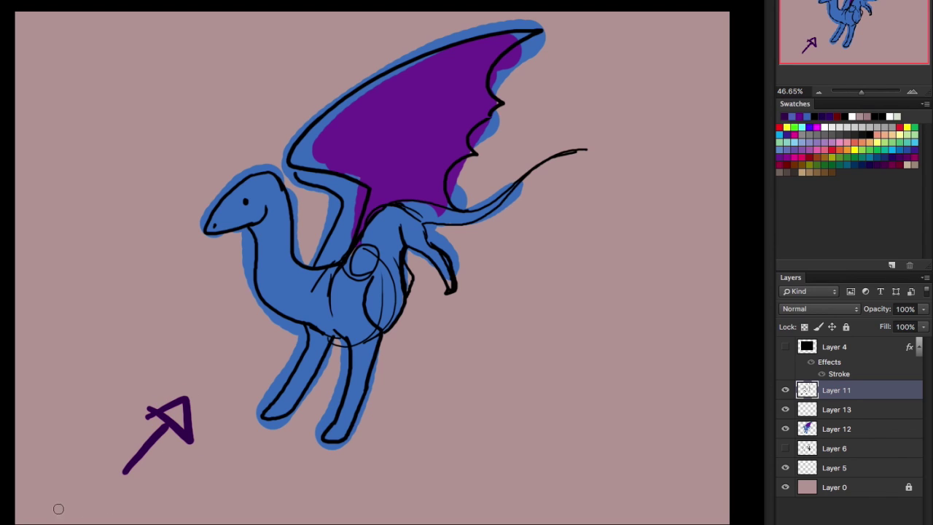
{"action": "mouse_move", "coordinate": [53, 512]}
{"action": "left_mouse_down"}
{"action": "mouse_move", "coordinate": [93, 484]}
{"action": "mouse_move", "coordinate": [128, 523]}
{"action": "left_mouse_up"}
{"action": "mouse_move", "coordinate": [101, 486]}
{"action": "left_mouse_down"}
{"action": "mouse_move", "coordinate": [131, 482]}
{"action": "mouse_move", "coordinate": [122, 494]}
{"action": "left_mouse_up"}
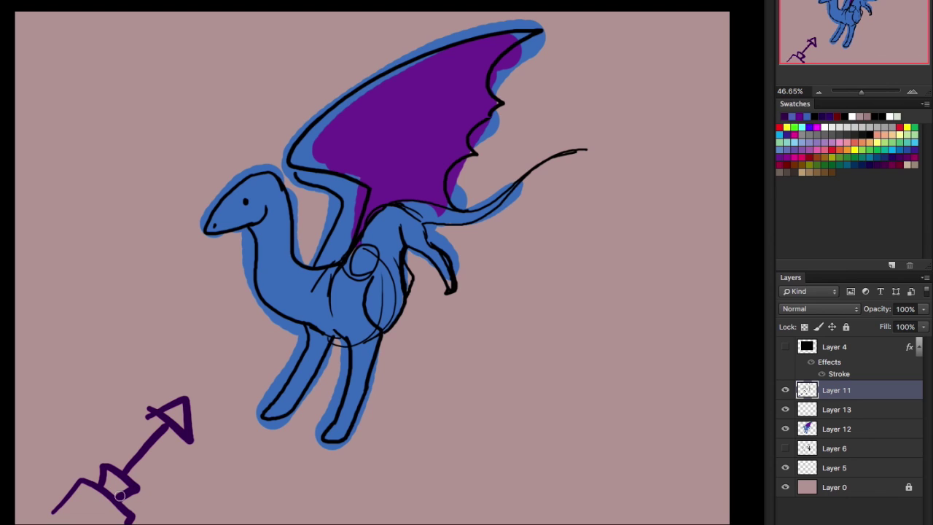
Draw diagonal dark purple guide lines below and above the dragon, following the camera's viewing direction
{"action": "left_click_drag", "start_coordinate": [336, 446], "coordinate": [685, 110]}
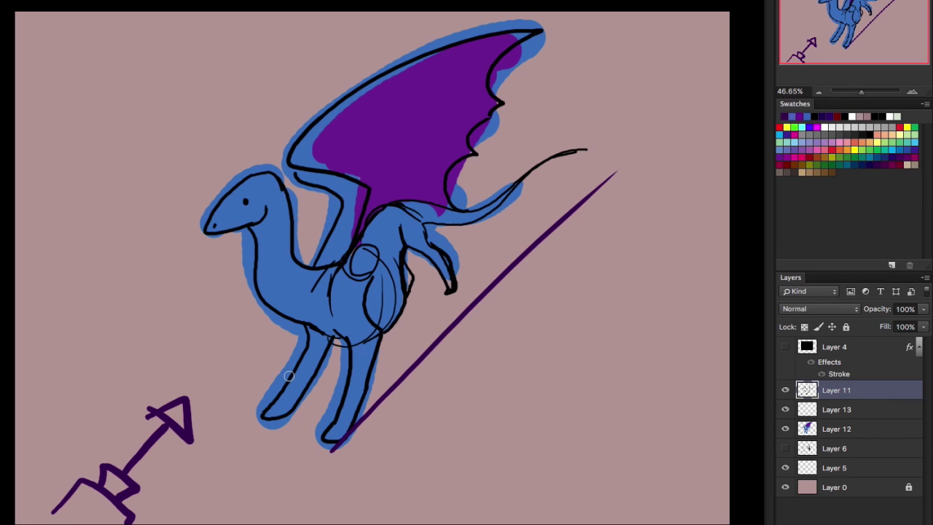
{"action": "left_click_drag", "start_coordinate": [234, 408], "coordinate": [324, 300]}
{"action": "left_click_drag", "start_coordinate": [456, 191], "coordinate": [631, 10]}
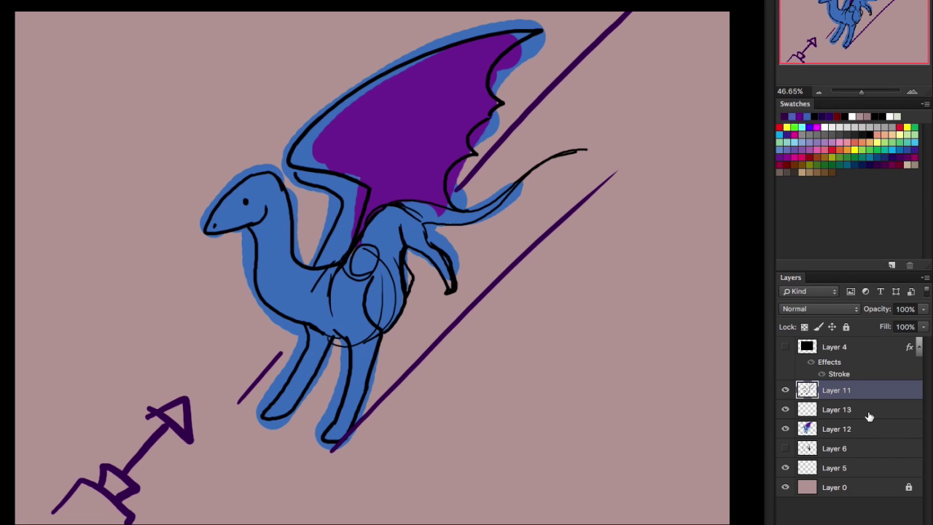
Delete the empty Layer 13 and merge Layer 11 down into Layer 12, checking the merged layer by toggling its visibility
{"action": "left_click", "coordinate": [827, 413]}
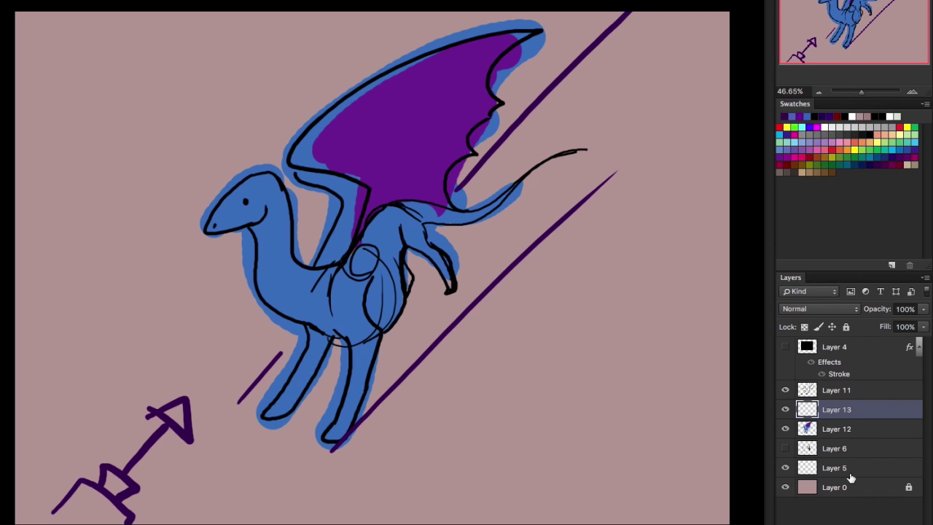
{"action": "key", "text": "Delete"}
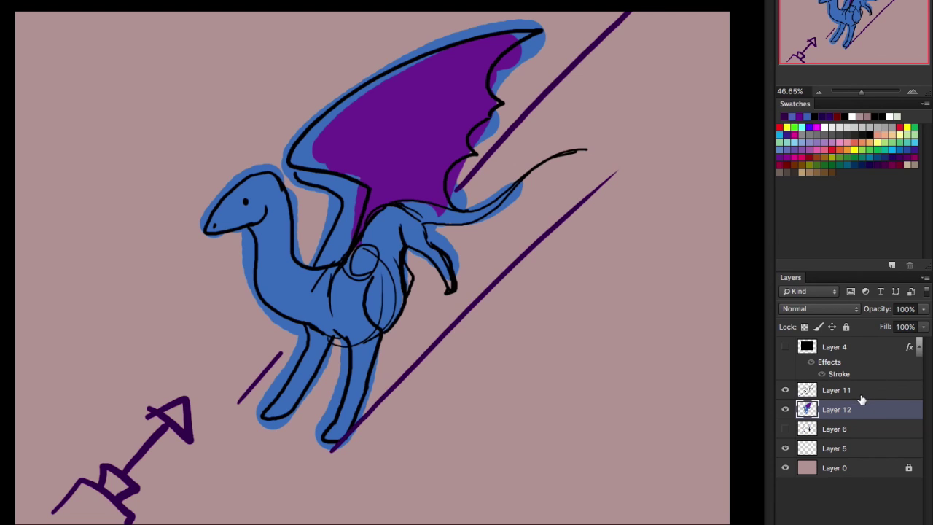
{"action": "left_click", "coordinate": [861, 400]}
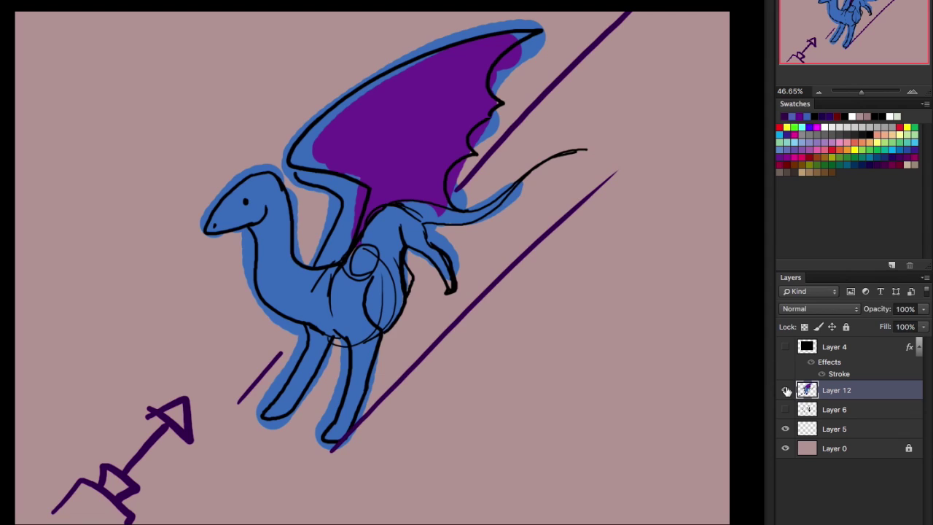
{"action": "left_click", "coordinate": [786, 390]}
{"action": "left_click", "coordinate": [786, 391]}
Draw a dark red arrow pointing toward the dragon from its lower rear side and letter "LIGHT" beneath it with a 37 px brush
{"action": "left_click", "coordinate": [318, 350], "text": "alt"}
{"action": "left_click", "coordinate": [795, 157]}
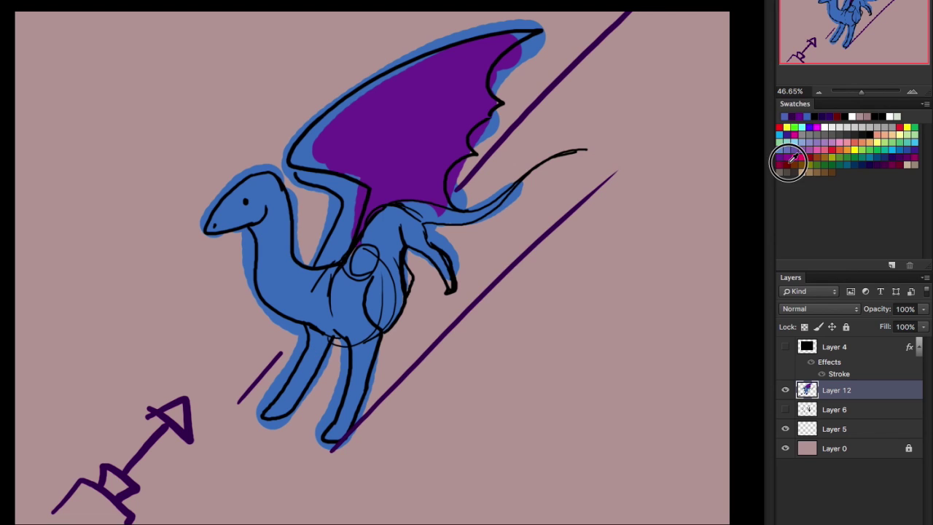
{"action": "mouse_move", "coordinate": [658, 361]}
{"action": "left_mouse_down"}
{"action": "mouse_move", "coordinate": [604, 349]}
{"action": "mouse_move", "coordinate": [591, 358]}
{"action": "mouse_move", "coordinate": [617, 339]}
{"action": "left_mouse_up"}
{"action": "mouse_move", "coordinate": [605, 399]}
{"action": "left_mouse_down"}
{"action": "mouse_move", "coordinate": [606, 423]}
{"action": "mouse_move", "coordinate": [629, 421]}
{"action": "mouse_move", "coordinate": [628, 394]}
{"action": "mouse_move", "coordinate": [650, 399]}
{"action": "mouse_move", "coordinate": [654, 412]}
{"action": "mouse_move", "coordinate": [688, 409]}
{"action": "left_mouse_up"}
{"action": "left_click", "coordinate": [628, 395]}
{"action": "left_click_drag", "start_coordinate": [690, 398], "coordinate": [689, 423]}
{"action": "left_click_drag", "start_coordinate": [703, 384], "coordinate": [703, 425]}
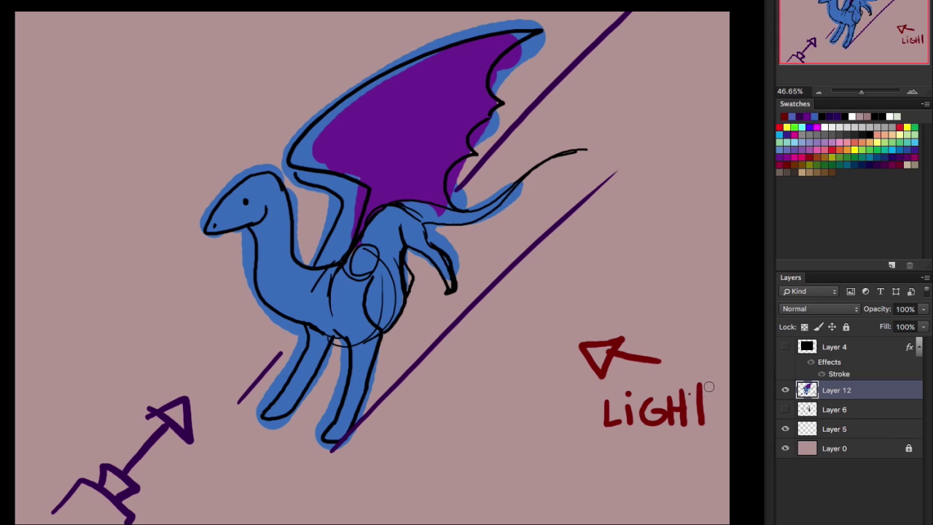
Add two small dark red light-direction arrows at the near front leg and the hind foot with a 14 px brush
{"action": "right_click", "coordinate": [594, 294]}
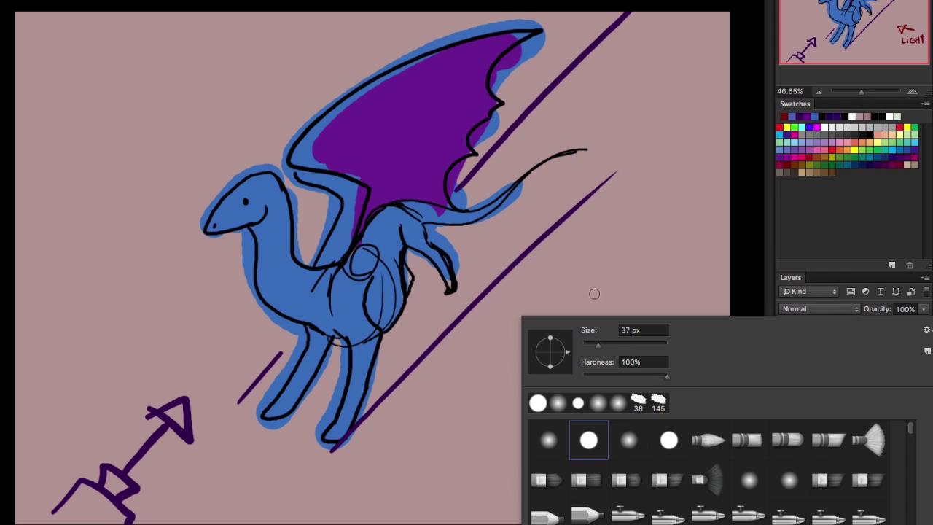
{"action": "left_click_drag", "start_coordinate": [588, 348], "coordinate": [591, 349]}
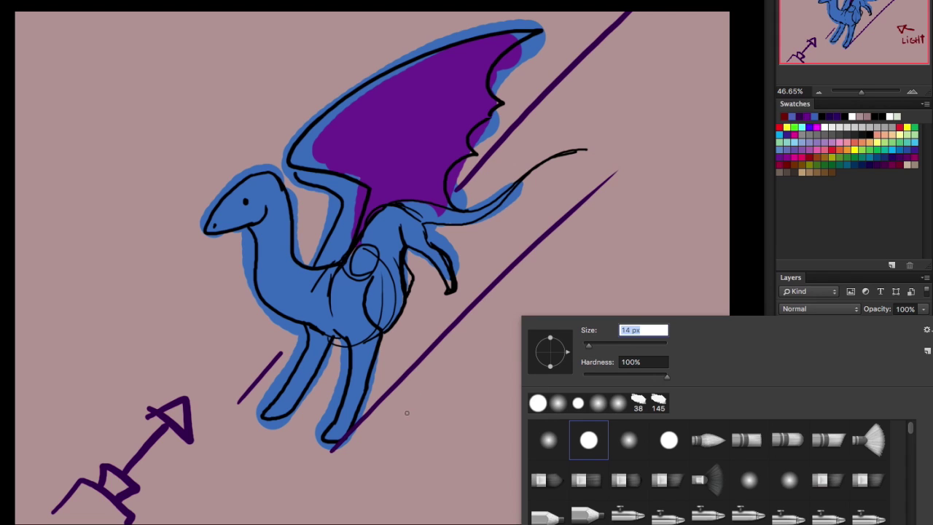
{"action": "mouse_move", "coordinate": [408, 412]}
{"action": "left_mouse_down"}
{"action": "mouse_move", "coordinate": [372, 377]}
{"action": "mouse_move", "coordinate": [370, 388]}
{"action": "left_mouse_up"}
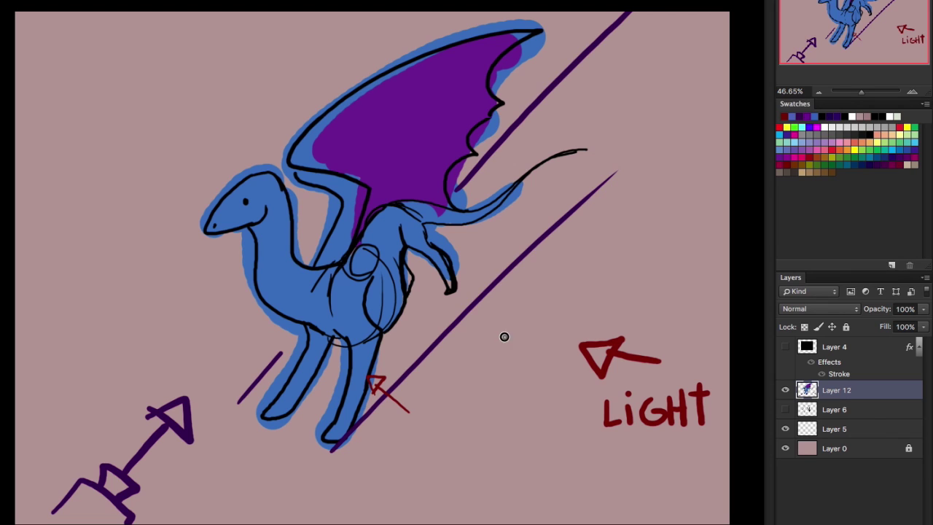
{"action": "mouse_move", "coordinate": [505, 336]}
{"action": "left_mouse_down"}
{"action": "mouse_move", "coordinate": [464, 301]}
{"action": "mouse_move", "coordinate": [466, 309]}
{"action": "mouse_move", "coordinate": [477, 289]}
{"action": "left_mouse_up"}
{"action": "left_click_drag", "start_coordinate": [458, 292], "coordinate": [461, 308]}
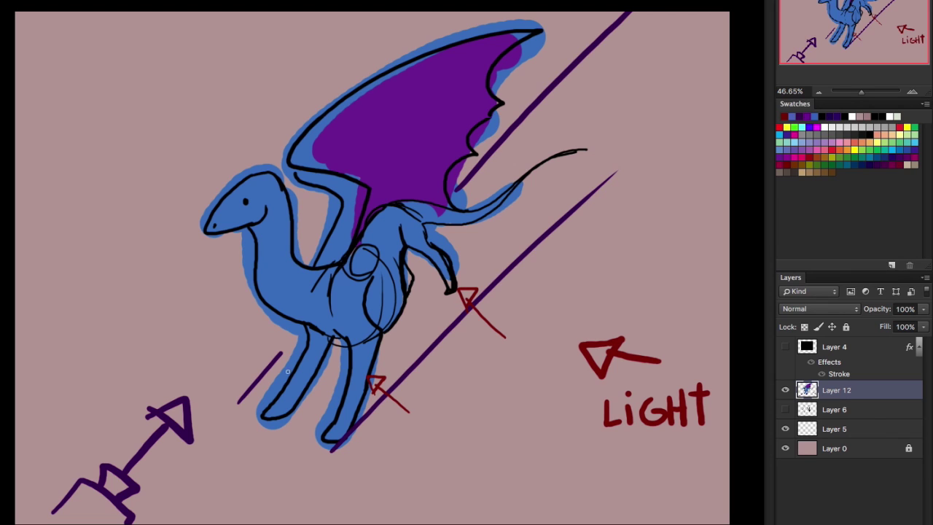
Set the foreground color to dark blue 0f2c3f and shade the far front leg with it
{"action": "left_click", "coordinate": [305, 355], "text": "alt"}
{"action": "key", "text": "n"}
{"action": "left_click", "coordinate": [306, 366]}
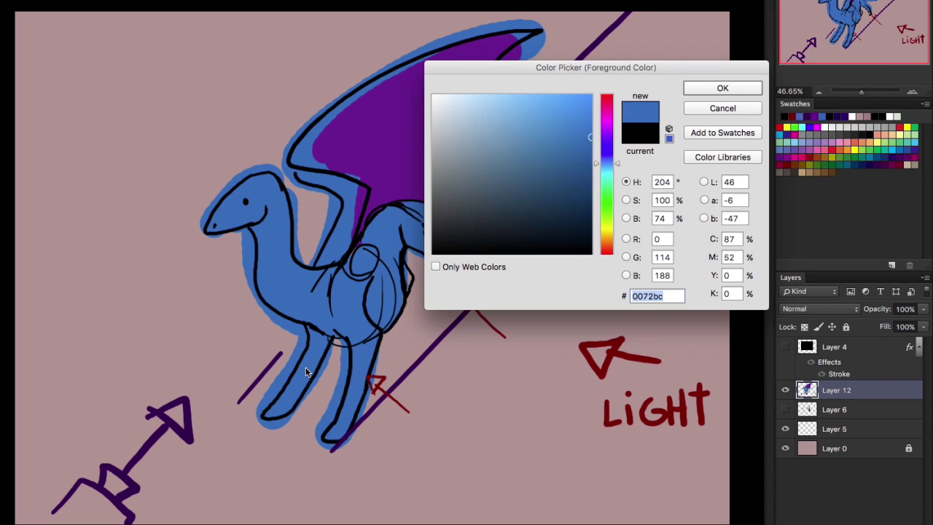
{"action": "left_click_drag", "start_coordinate": [577, 151], "coordinate": [553, 215]}
{"action": "left_click", "coordinate": [713, 88]}
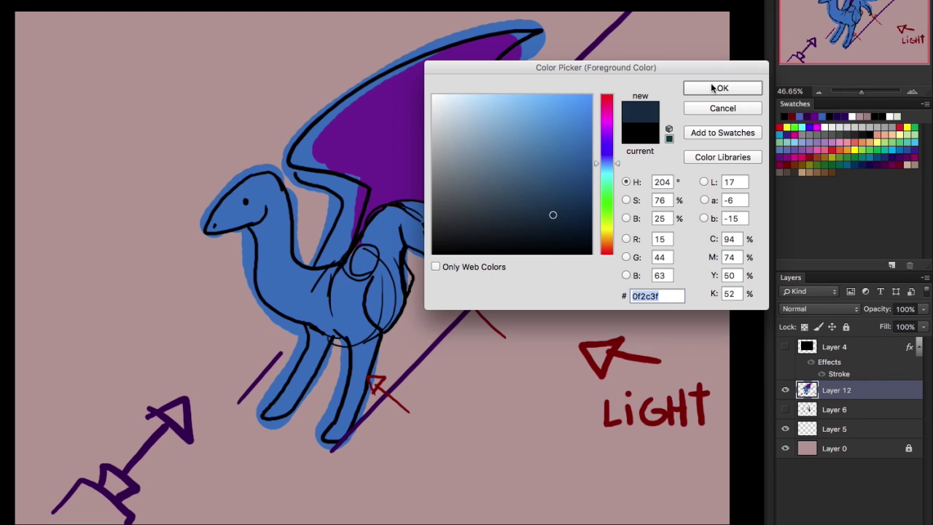
{"action": "mouse_move", "coordinate": [311, 329]}
{"action": "left_mouse_down"}
{"action": "mouse_move", "coordinate": [267, 416]}
{"action": "mouse_move", "coordinate": [293, 384]}
{"action": "mouse_move", "coordinate": [268, 415]}
{"action": "mouse_move", "coordinate": [291, 405]}
{"action": "mouse_move", "coordinate": [321, 336]}
{"action": "mouse_move", "coordinate": [279, 411]}
{"action": "mouse_move", "coordinate": [311, 353]}
{"action": "left_mouse_up"}
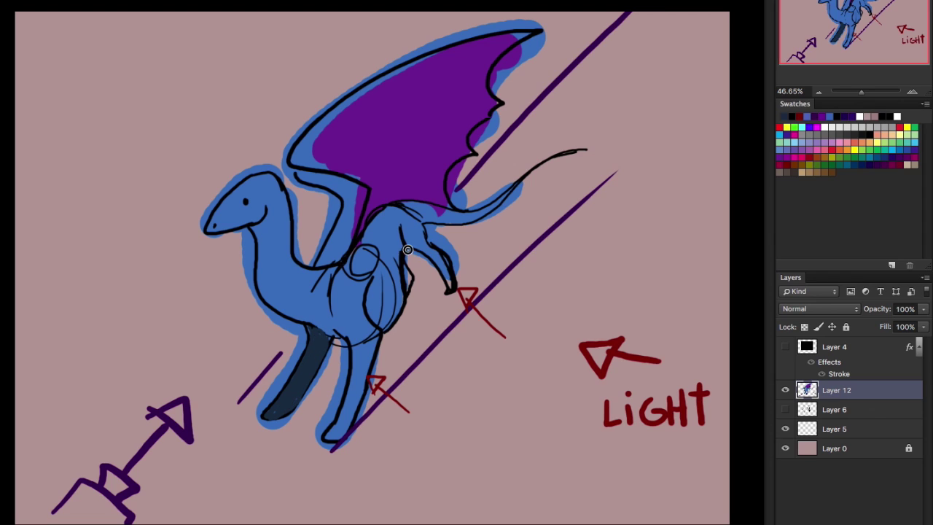
Shade the far hind leg dark blue and fill the far wing's arm using a 70 px brush
{"action": "mouse_move", "coordinate": [408, 249]}
{"action": "left_mouse_down"}
{"action": "mouse_move", "coordinate": [407, 289]}
{"action": "mouse_move", "coordinate": [407, 245]}
{"action": "left_mouse_up"}
{"action": "mouse_move", "coordinate": [320, 264]}
{"action": "left_mouse_down"}
{"action": "mouse_move", "coordinate": [338, 188]}
{"action": "mouse_move", "coordinate": [303, 173]}
{"action": "mouse_move", "coordinate": [328, 181]}
{"action": "left_mouse_up"}
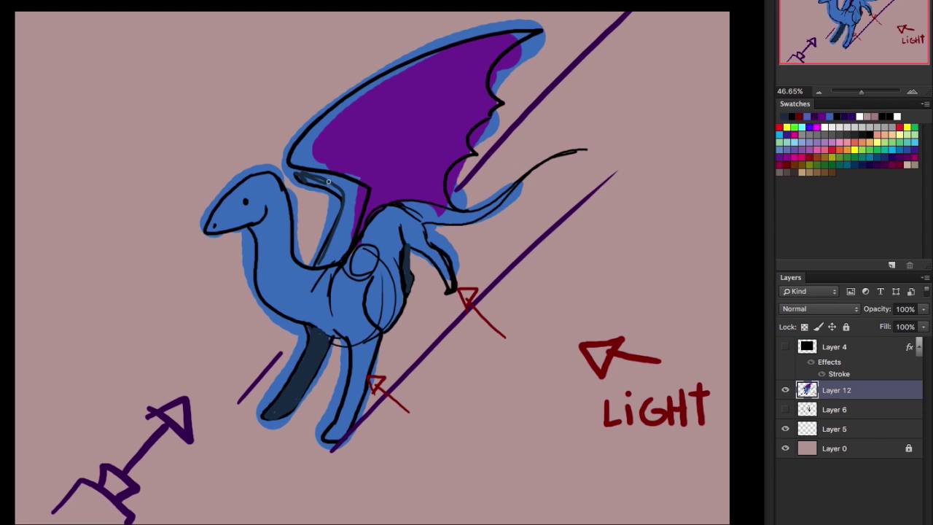
{"action": "right_click", "coordinate": [420, 202]}
{"action": "left_click", "coordinate": [427, 210]}
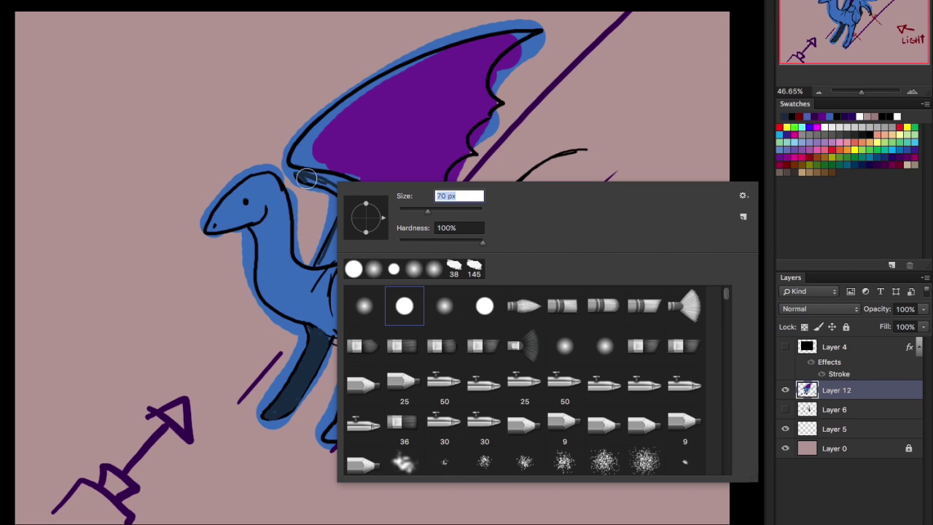
{"action": "mouse_move", "coordinate": [332, 183]}
{"action": "left_mouse_down"}
{"action": "mouse_move", "coordinate": [314, 180]}
{"action": "mouse_move", "coordinate": [344, 188]}
{"action": "mouse_move", "coordinate": [324, 261]}
{"action": "left_mouse_up"}
{"action": "mouse_move", "coordinate": [354, 204]}
{"action": "left_mouse_down"}
{"action": "mouse_move", "coordinate": [343, 185]}
{"action": "mouse_move", "coordinate": [356, 215]}
{"action": "left_mouse_up"}
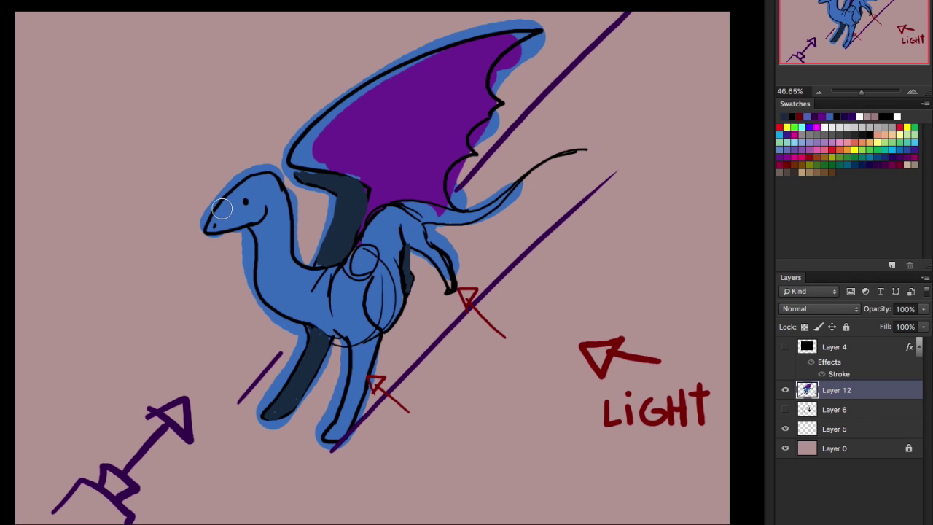
Paint dark blue shadows along the top of the head, the front of the neck and chest, and the upper hind leg
{"action": "mouse_move", "coordinate": [222, 209]}
{"action": "left_mouse_down"}
{"action": "mouse_move", "coordinate": [254, 178]}
{"action": "mouse_move", "coordinate": [281, 198]}
{"action": "left_mouse_up"}
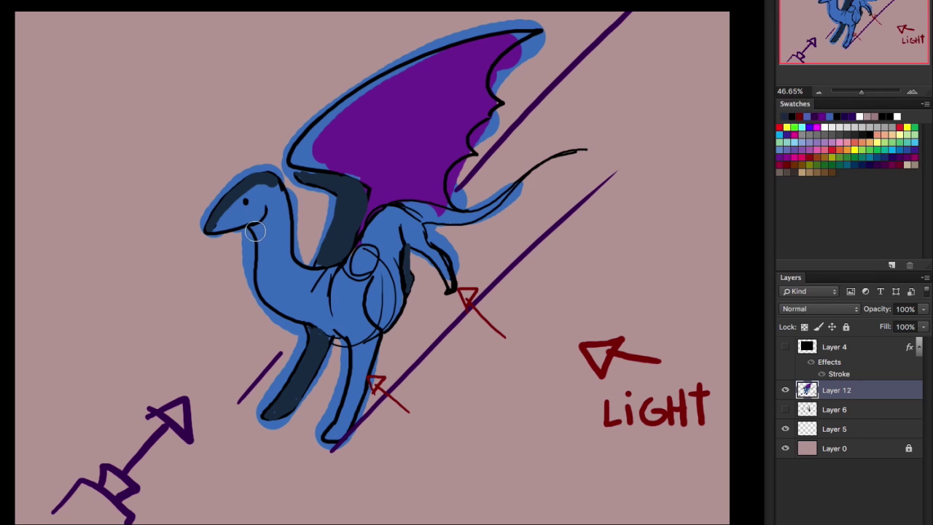
{"action": "mouse_move", "coordinate": [255, 231]}
{"action": "left_mouse_down"}
{"action": "mouse_move", "coordinate": [263, 211]}
{"action": "mouse_move", "coordinate": [262, 295]}
{"action": "mouse_move", "coordinate": [326, 339]}
{"action": "mouse_move", "coordinate": [335, 268]}
{"action": "mouse_move", "coordinate": [323, 292]}
{"action": "mouse_move", "coordinate": [345, 336]}
{"action": "left_mouse_up"}
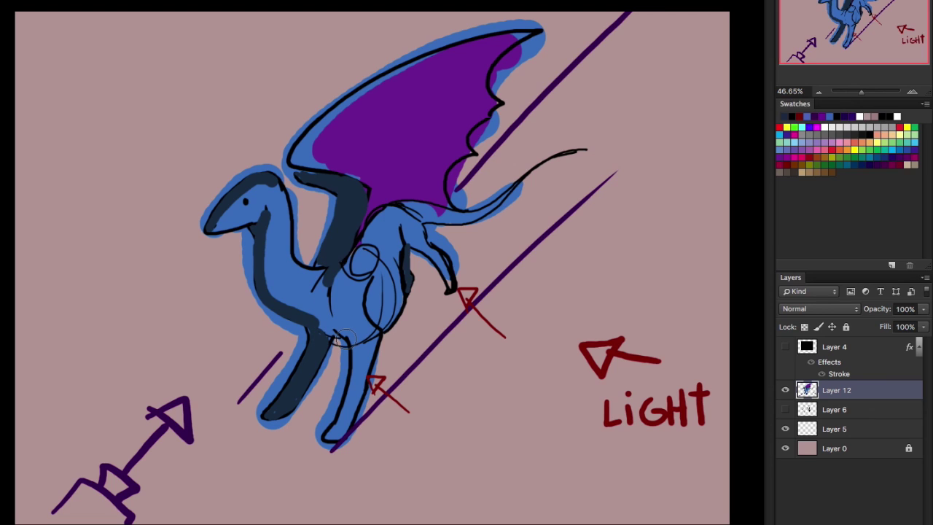
{"action": "left_click_drag", "start_coordinate": [400, 226], "coordinate": [402, 249]}
Start an Iris Blur on Layer 12 centered on the dragon's head and stretch its focus area into a tall, tilted ellipse
{"action": "left_click", "coordinate": [261, 0]}
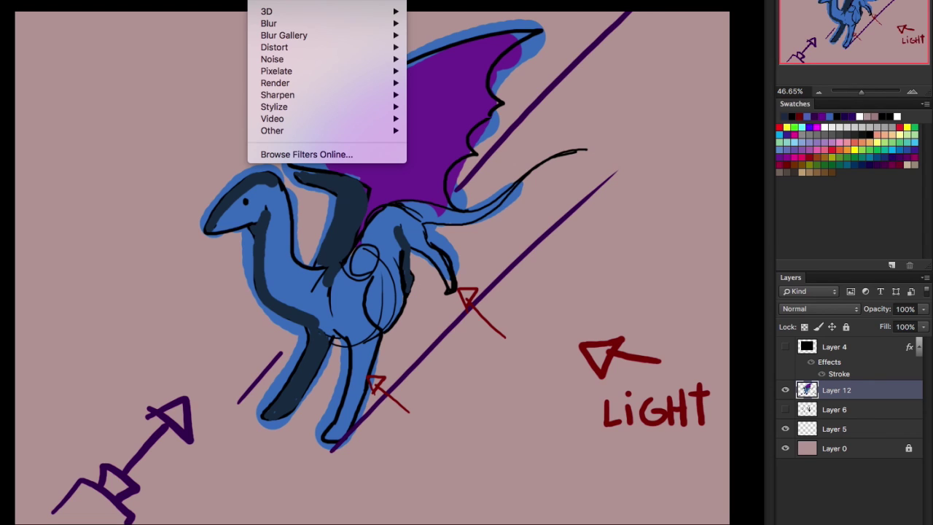
{"action": "mouse_move", "coordinate": [298, 24]}
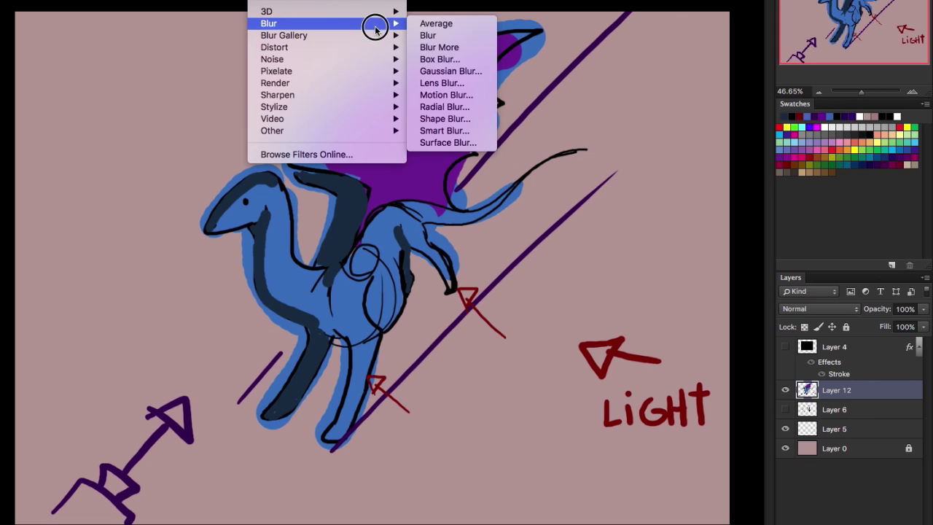
{"action": "mouse_move", "coordinate": [377, 36]}
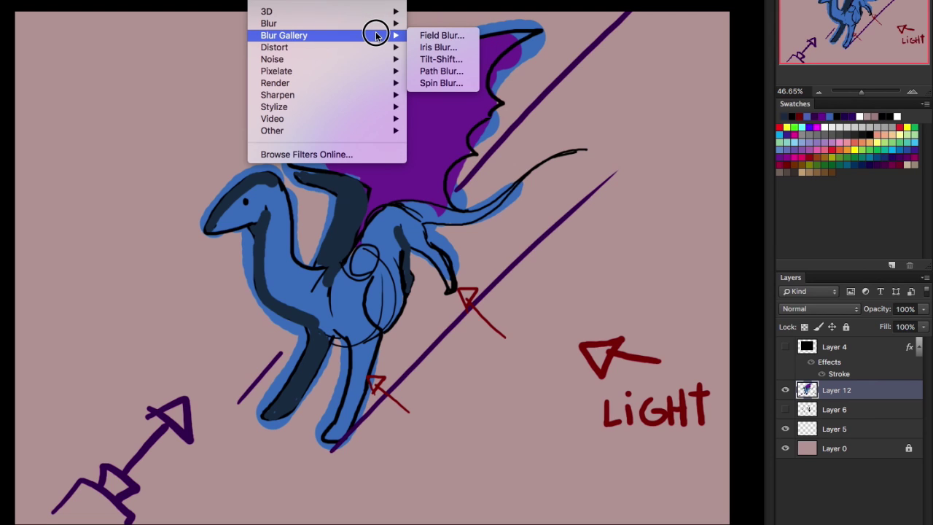
{"action": "left_click", "coordinate": [449, 47]}
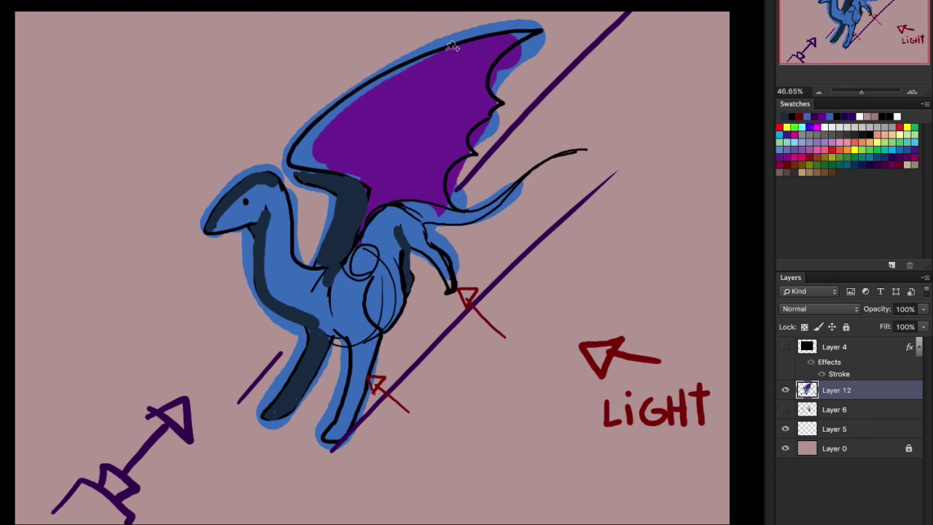
{"action": "left_click", "coordinate": [247, 206]}
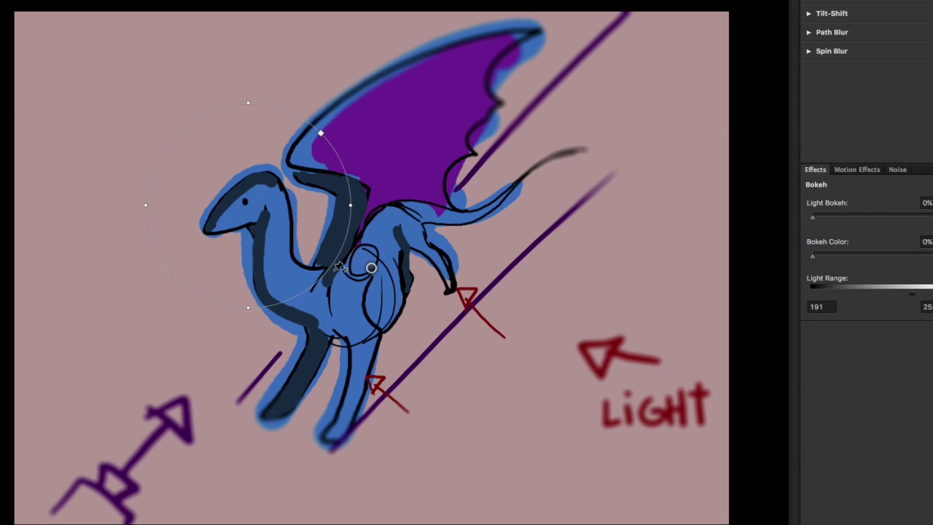
{"action": "left_click_drag", "start_coordinate": [249, 310], "coordinate": [333, 464]}
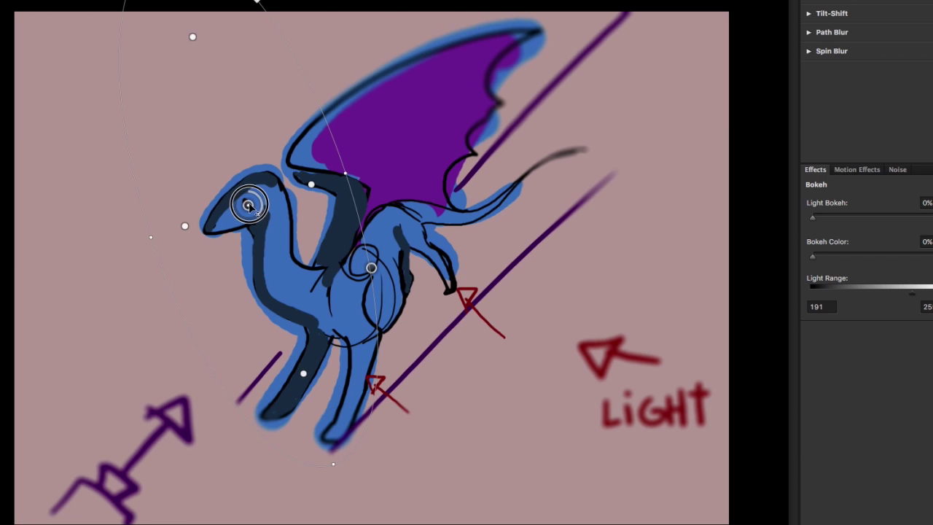
Move the iris blur's center down to the dragon's neck, increase the blur amount, and apply the filter
{"action": "left_click_drag", "start_coordinate": [260, 224], "coordinate": [270, 273]}
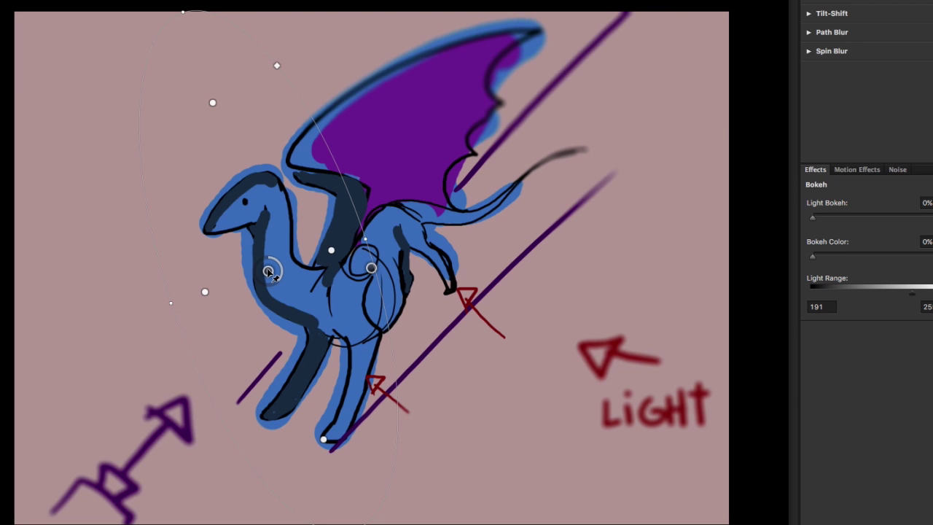
{"action": "key", "text": "Delete"}
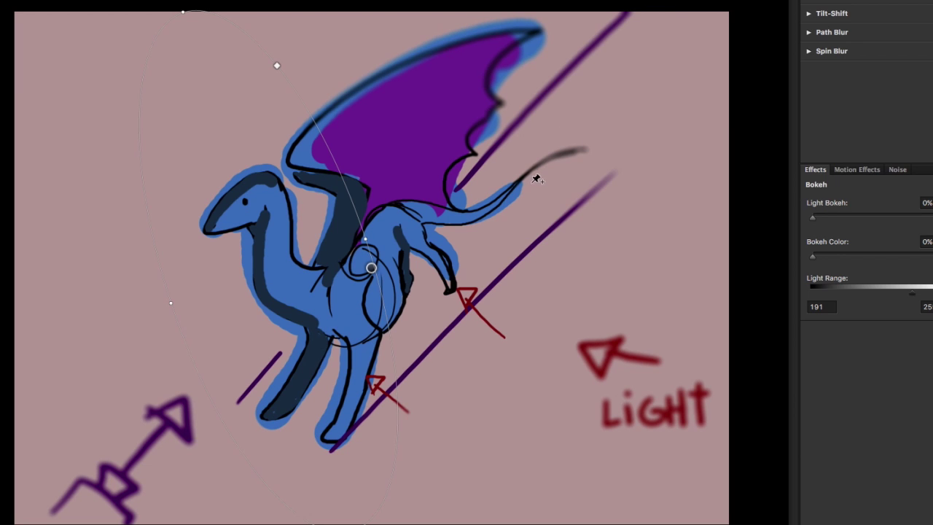
{"action": "left_click", "coordinate": [268, 269]}
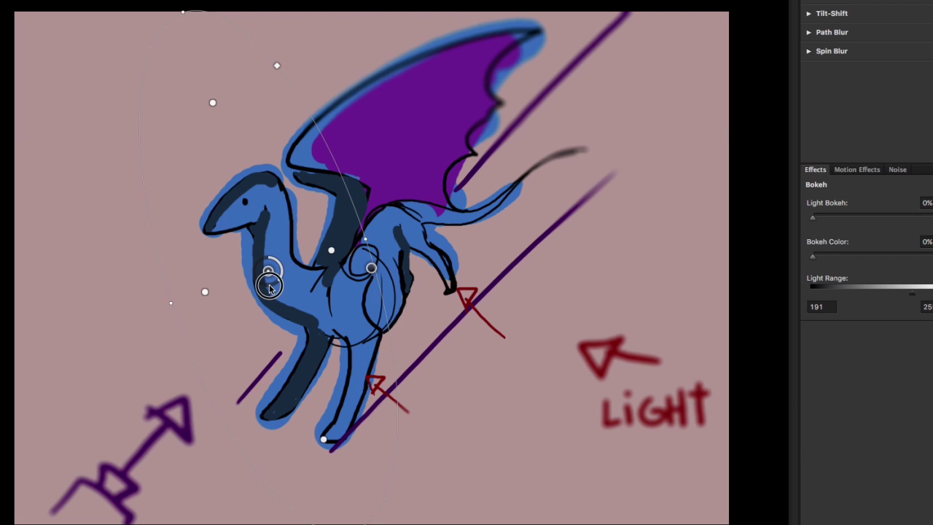
{"action": "left_click_drag", "start_coordinate": [269, 287], "coordinate": [288, 356]}
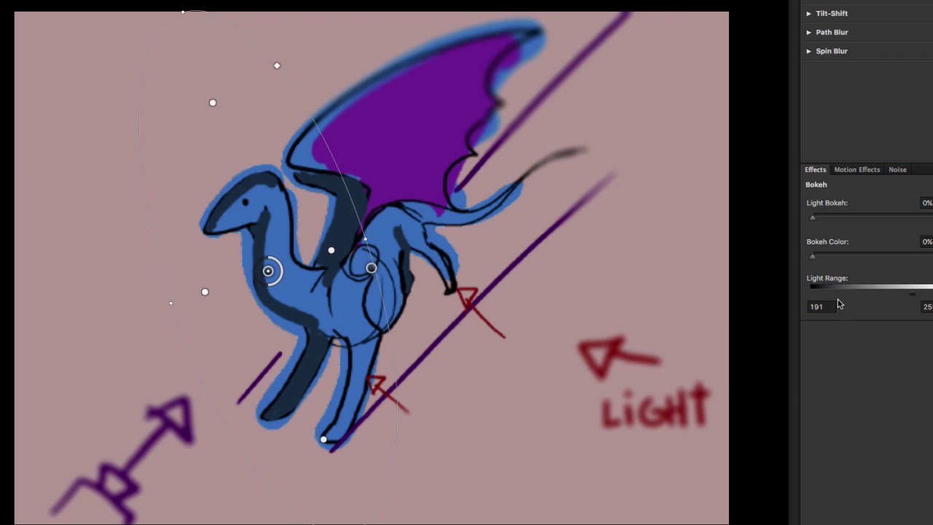
{"action": "key", "text": "h"}
{"action": "key", "text": "Return"}
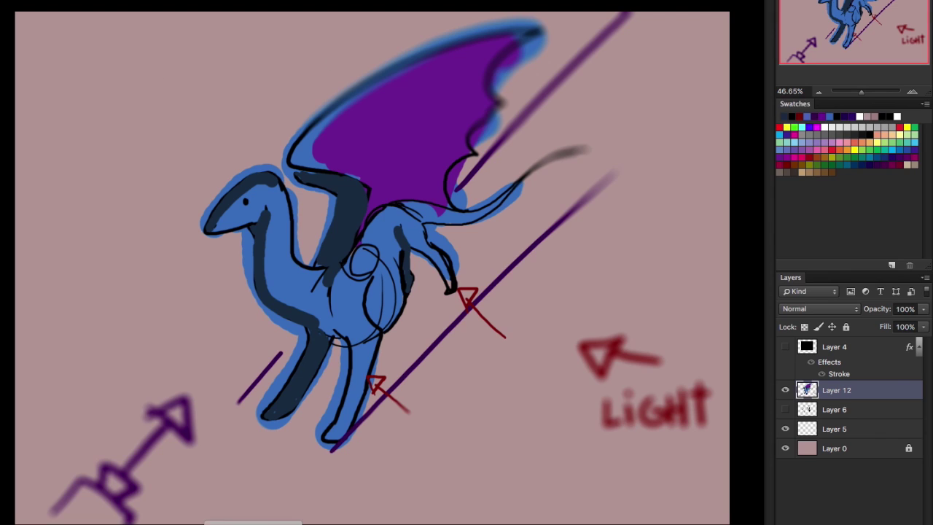
Switch to the browser to examine the finished purple dragon painting, and return to Photoshop
{"action": "left_click", "coordinate": [266, 523]}
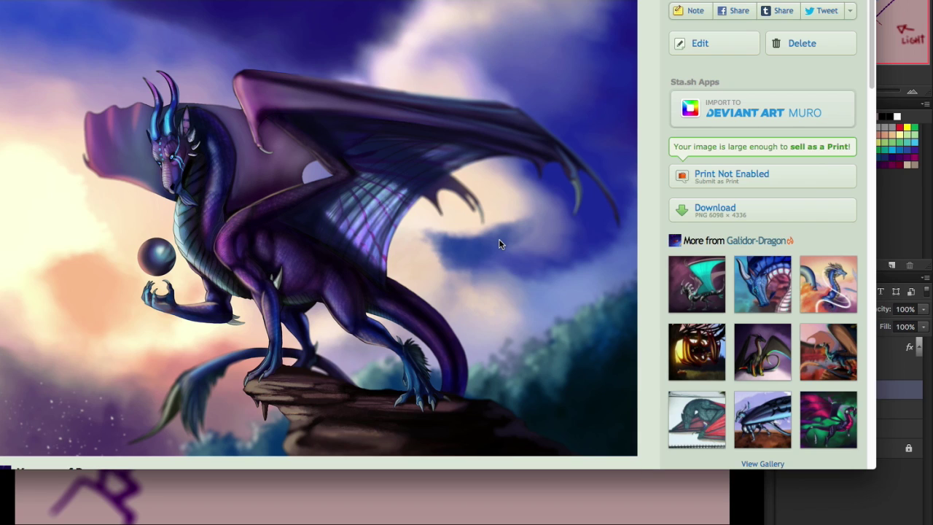
{"action": "left_click", "coordinate": [757, 350]}
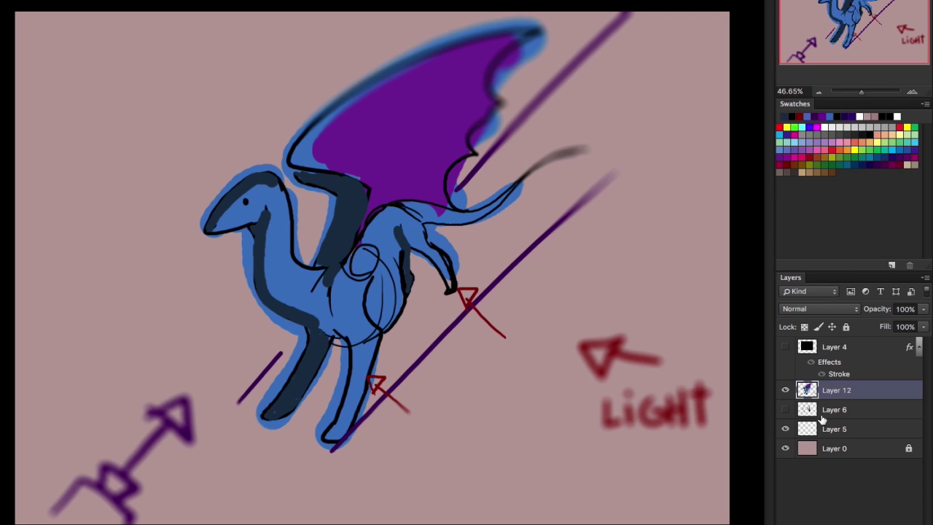
Hide Layer 12 and Layer 5, and add a new empty layer above Layer 12
{"action": "left_click", "coordinate": [785, 391]}
{"action": "left_click", "coordinate": [785, 429]}
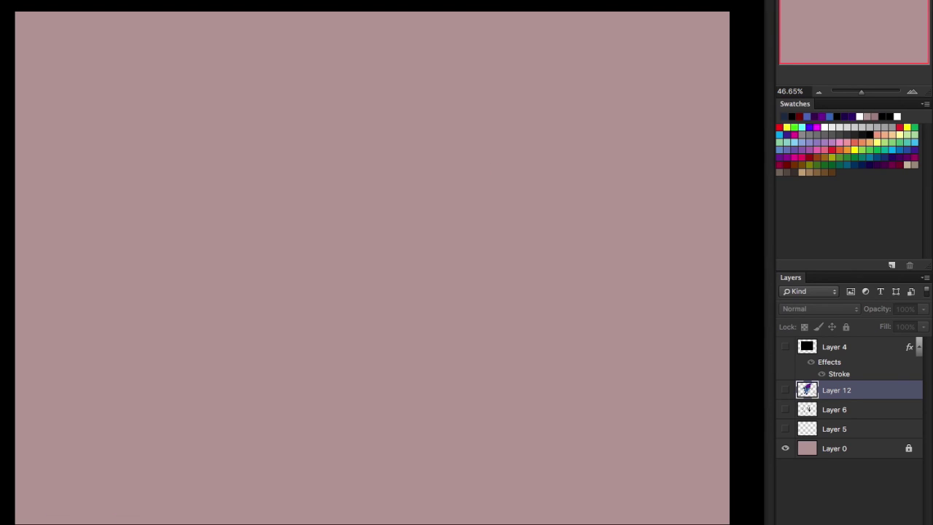
{"action": "key", "text": "alt+shift+super+n"}
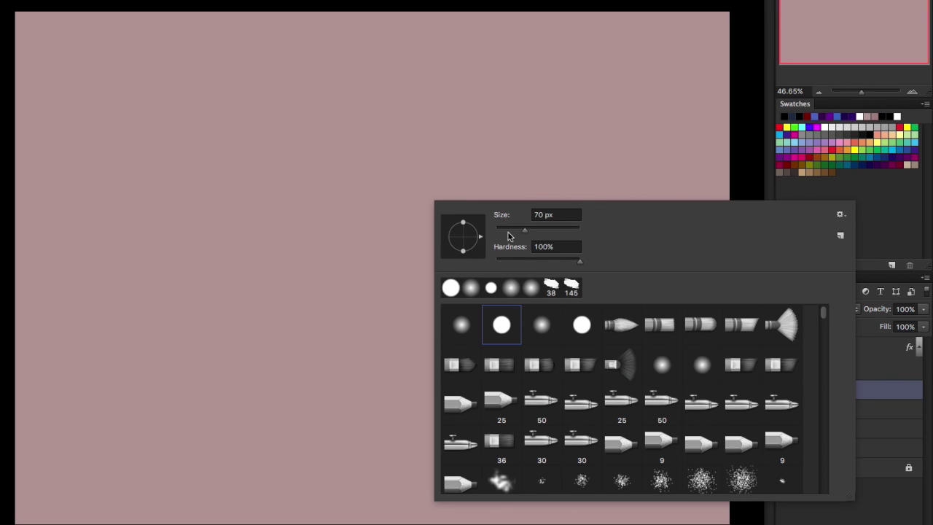
Set the brush size to 14 px and sketch a simple dragon head in profile with eye, nostril and mouth
{"action": "left_click_drag", "start_coordinate": [524, 231], "coordinate": [500, 230]}
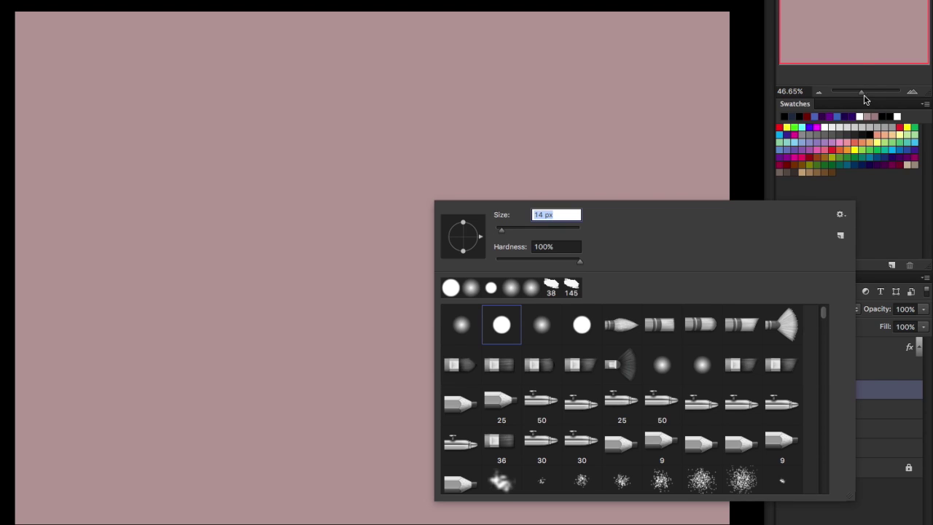
{"action": "key", "text": "Return"}
{"action": "mouse_move", "coordinate": [273, 101]}
{"action": "left_mouse_down"}
{"action": "mouse_move", "coordinate": [228, 134]}
{"action": "mouse_move", "coordinate": [254, 107]}
{"action": "mouse_move", "coordinate": [231, 125]}
{"action": "mouse_move", "coordinate": [221, 149]}
{"action": "mouse_move", "coordinate": [248, 171]}
{"action": "mouse_move", "coordinate": [293, 152]}
{"action": "left_mouse_up"}
{"action": "left_click", "coordinate": [269, 123]}
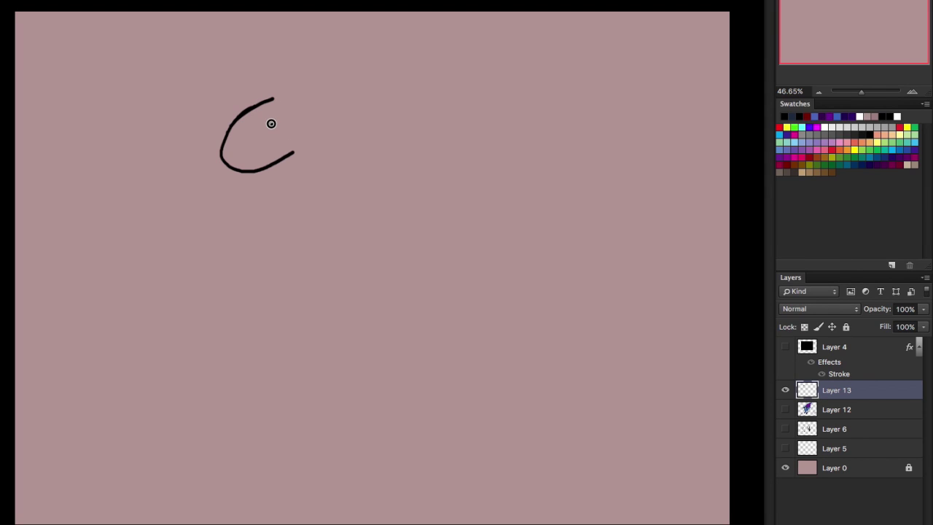
{"action": "mouse_move", "coordinate": [225, 152]}
{"action": "left_mouse_down"}
{"action": "mouse_move", "coordinate": [265, 153]}
{"action": "mouse_move", "coordinate": [290, 132]}
{"action": "left_mouse_up"}
{"action": "left_click", "coordinate": [236, 146]}
Sketch the back of the dragon's head and jaw corner, and extend both sides of its curved neck downward
{"action": "mouse_move", "coordinate": [277, 97]}
{"action": "left_mouse_down"}
{"action": "mouse_move", "coordinate": [345, 149]}
{"action": "mouse_move", "coordinate": [329, 210]}
{"action": "left_mouse_up"}
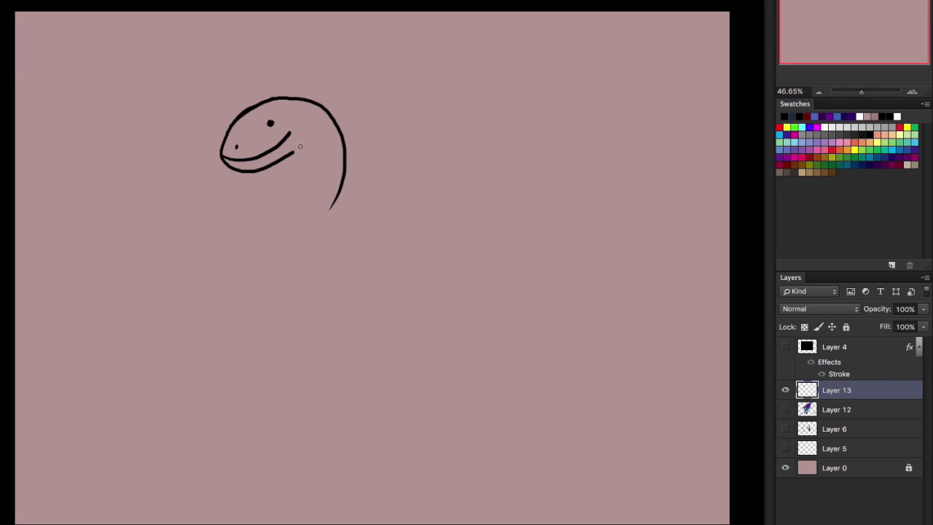
{"action": "mouse_move", "coordinate": [300, 130]}
{"action": "left_mouse_down"}
{"action": "mouse_move", "coordinate": [280, 168]}
{"action": "mouse_move", "coordinate": [248, 284]}
{"action": "left_mouse_up"}
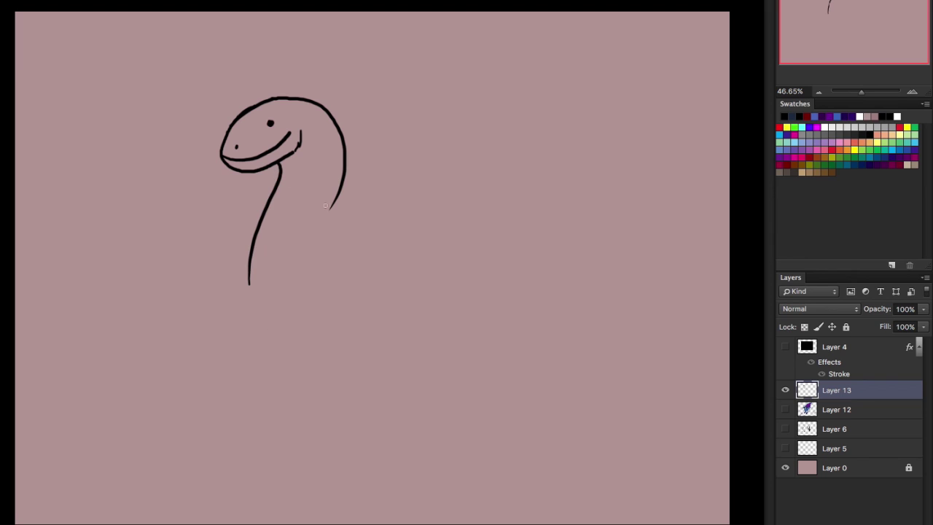
{"action": "mouse_move", "coordinate": [337, 199]}
{"action": "left_mouse_down"}
{"action": "mouse_move", "coordinate": [324, 241]}
{"action": "mouse_move", "coordinate": [334, 261]}
{"action": "left_mouse_up"}
{"action": "left_click_drag", "start_coordinate": [301, 133], "coordinate": [298, 117]}
{"action": "left_click_drag", "start_coordinate": [248, 265], "coordinate": [259, 324]}
{"action": "left_click_drag", "start_coordinate": [339, 269], "coordinate": [346, 272]}
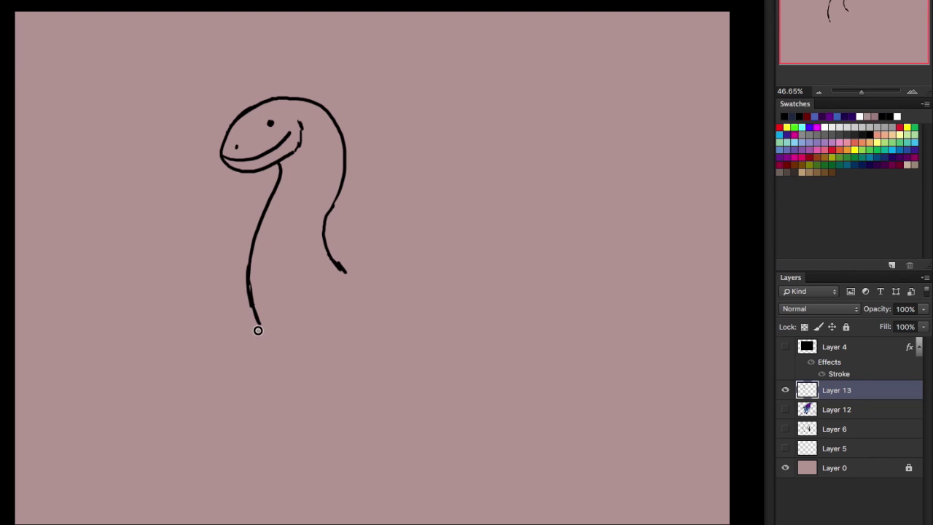
Sketch the dragon's pointed chest and its two front legs with feet, and join the legs with a short curve beneath the chest
{"action": "mouse_move", "coordinate": [252, 300]}
{"action": "left_mouse_down"}
{"action": "mouse_move", "coordinate": [263, 401]}
{"action": "mouse_move", "coordinate": [295, 351]}
{"action": "mouse_move", "coordinate": [347, 316]}
{"action": "left_mouse_up"}
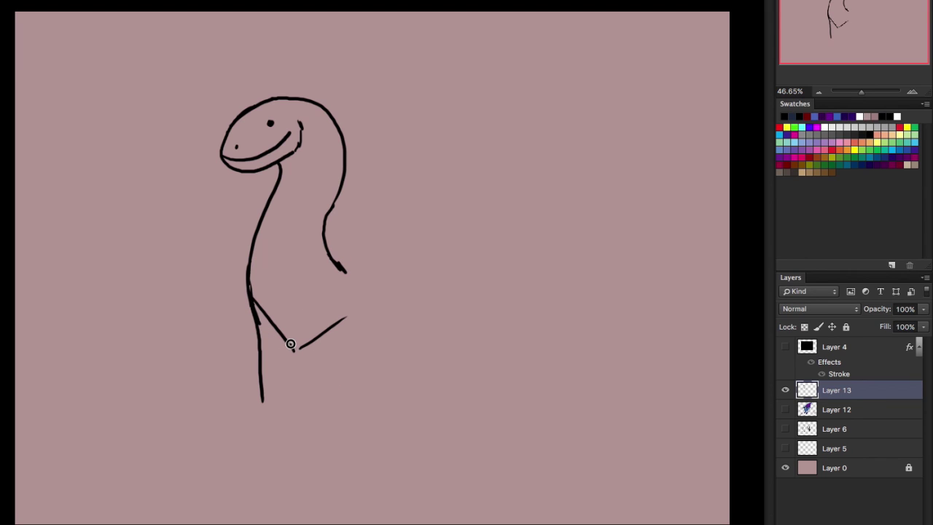
{"action": "left_click_drag", "start_coordinate": [291, 347], "coordinate": [289, 437]}
{"action": "mouse_move", "coordinate": [263, 400]}
{"action": "left_mouse_down"}
{"action": "mouse_move", "coordinate": [238, 464]}
{"action": "mouse_move", "coordinate": [280, 462]}
{"action": "left_mouse_up"}
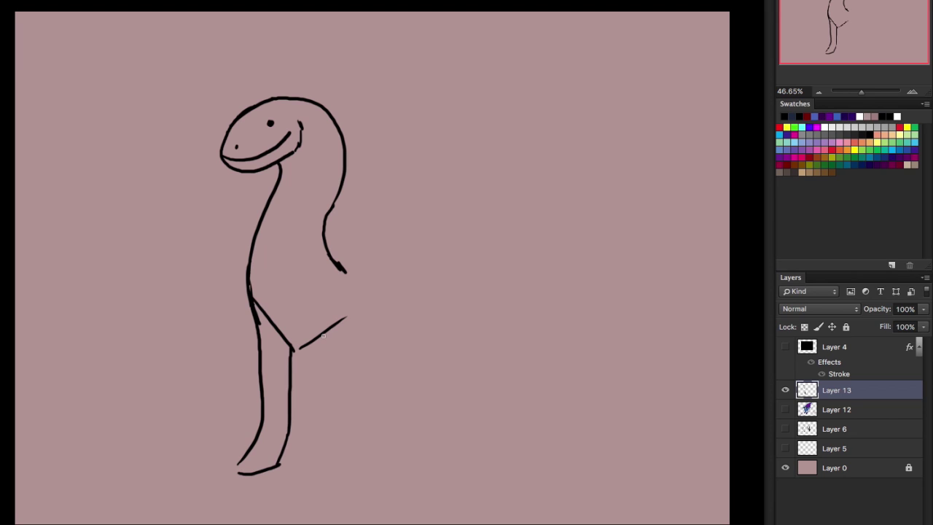
{"action": "mouse_move", "coordinate": [333, 328]}
{"action": "left_mouse_down"}
{"action": "mouse_move", "coordinate": [327, 464]}
{"action": "mouse_move", "coordinate": [358, 460]}
{"action": "mouse_move", "coordinate": [373, 347]}
{"action": "left_mouse_up"}
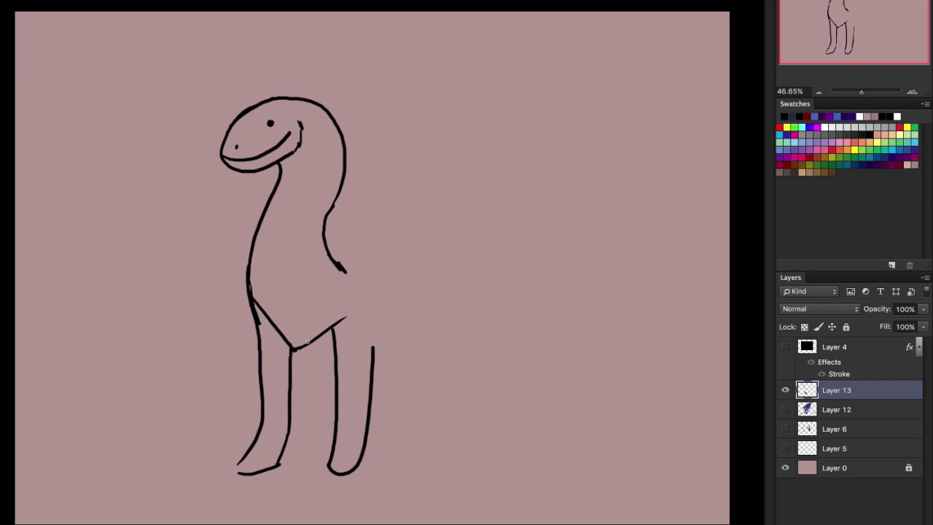
{"action": "left_click_drag", "start_coordinate": [292, 350], "coordinate": [335, 341]}
Sketch the dragon's receding back and belly, a small hind leg, and a tail rising behind it with thinner lines
{"action": "mouse_move", "coordinate": [332, 256]}
{"action": "left_mouse_down"}
{"action": "mouse_move", "coordinate": [378, 216]}
{"action": "mouse_move", "coordinate": [422, 224]}
{"action": "mouse_move", "coordinate": [409, 301]}
{"action": "mouse_move", "coordinate": [391, 331]}
{"action": "mouse_move", "coordinate": [373, 348]}
{"action": "left_mouse_up"}
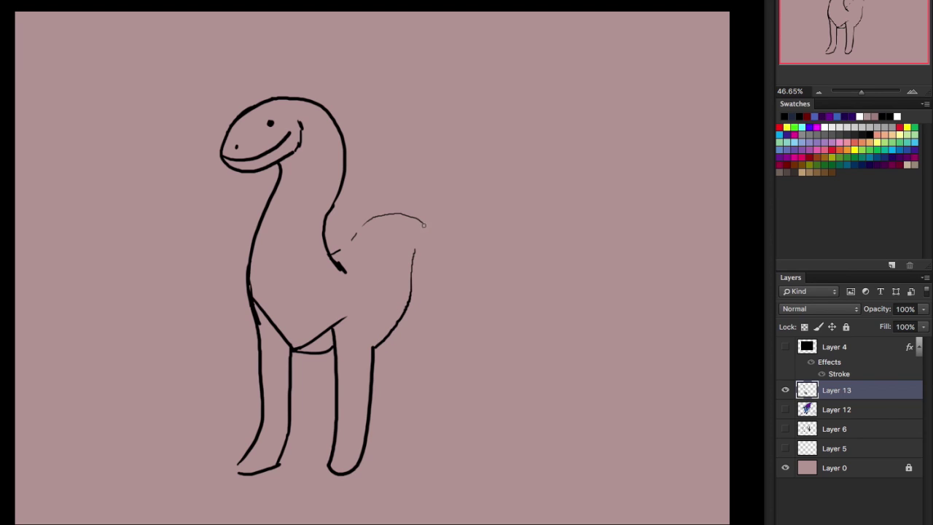
{"action": "left_click_drag", "start_coordinate": [423, 224], "coordinate": [464, 319]}
{"action": "mouse_move", "coordinate": [413, 286]}
{"action": "left_mouse_down"}
{"action": "mouse_move", "coordinate": [439, 302]}
{"action": "mouse_move", "coordinate": [461, 342]}
{"action": "mouse_move", "coordinate": [464, 320]}
{"action": "left_mouse_up"}
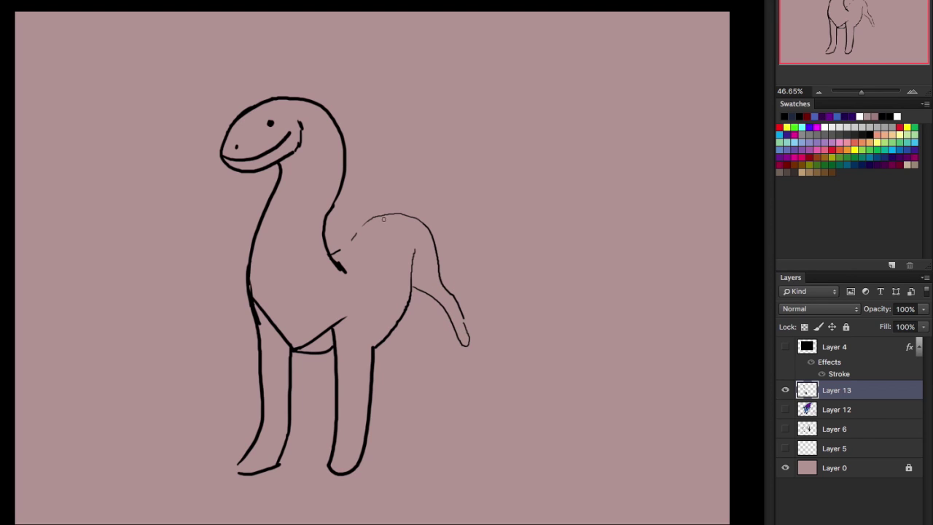
{"action": "mouse_move", "coordinate": [382, 212]}
{"action": "left_mouse_down"}
{"action": "mouse_move", "coordinate": [465, 175]}
{"action": "mouse_move", "coordinate": [494, 95]}
{"action": "mouse_move", "coordinate": [533, 66]}
{"action": "left_mouse_up"}
{"action": "left_click_drag", "start_coordinate": [435, 231], "coordinate": [481, 195]}
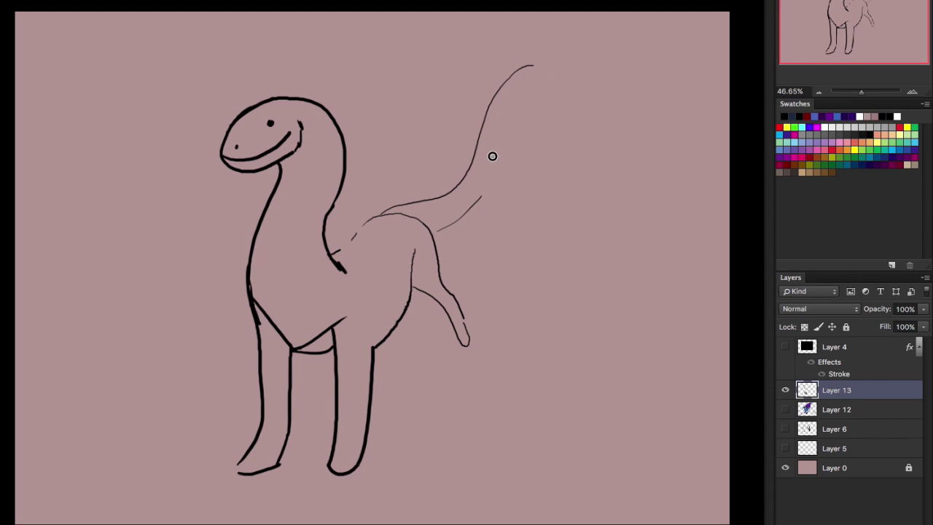
{"action": "mouse_move", "coordinate": [491, 153]}
{"action": "left_mouse_down"}
{"action": "mouse_move", "coordinate": [502, 102]}
{"action": "mouse_move", "coordinate": [532, 64]}
{"action": "left_mouse_up"}
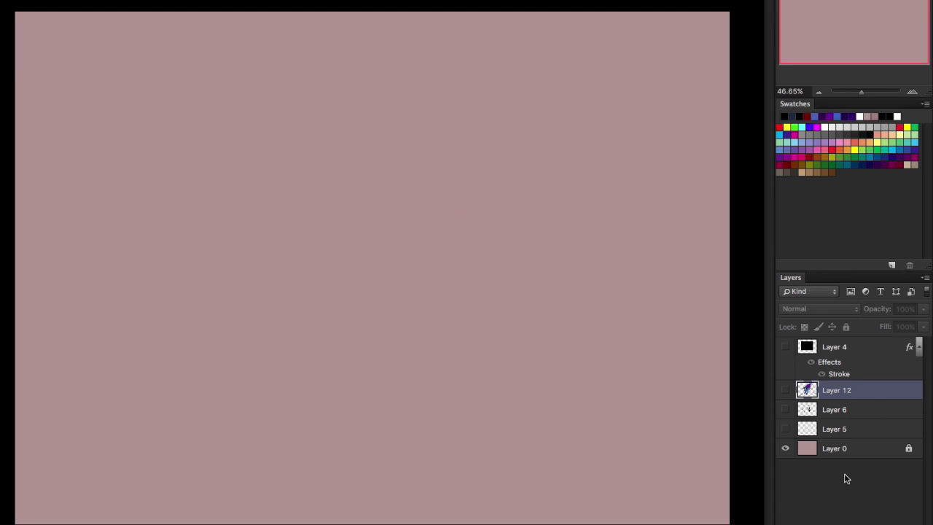
Add a new empty layer above Layer 12 in place of the discarded dragon sketch layer
{"action": "key", "text": "alt+shift+super+n"}
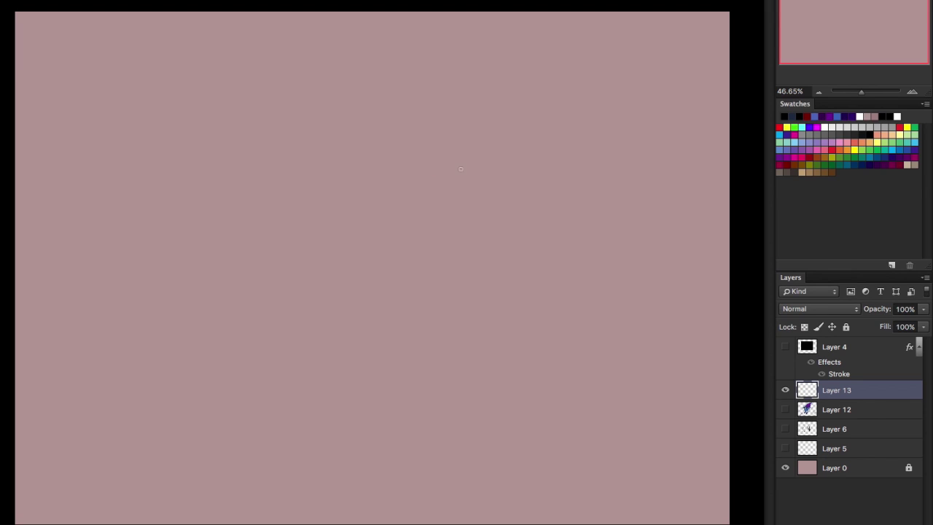